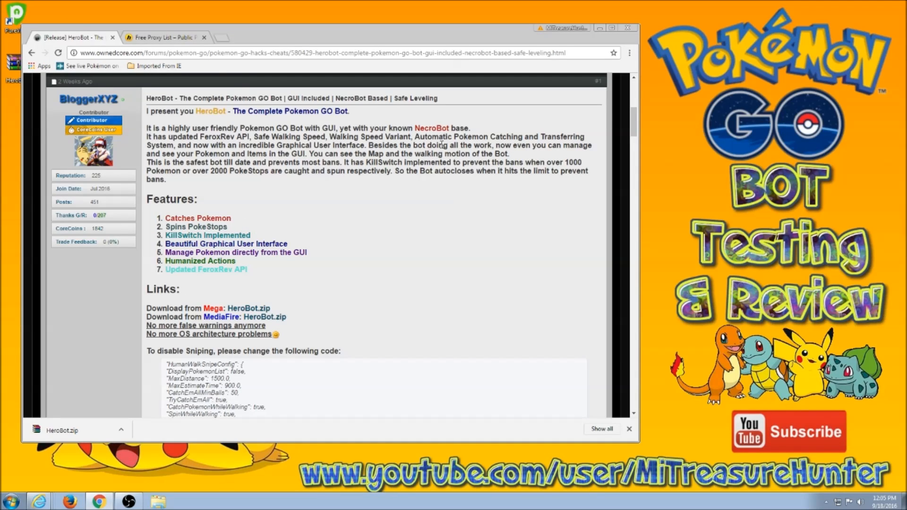
Shift the Chrome window showing the OwnedCore HeroBot thread to the right side of the screen.
scroll(400, 246, "down", 2)
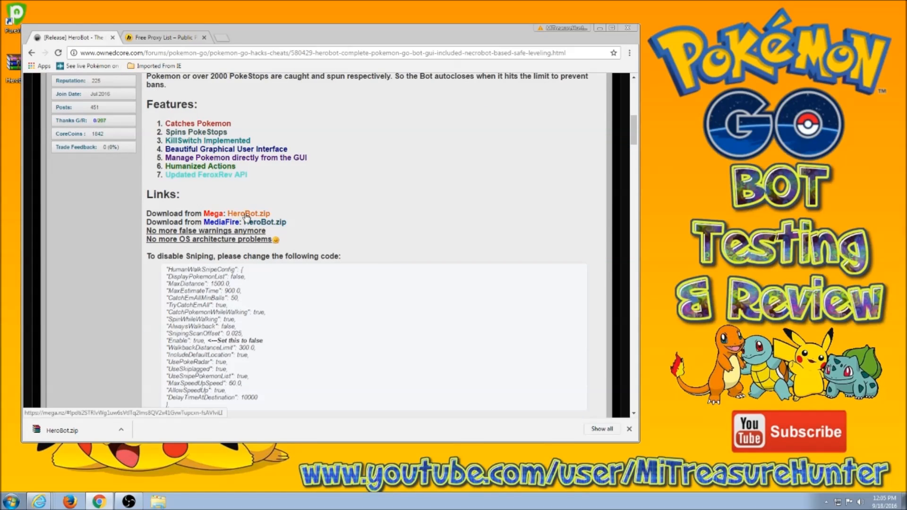
scroll(387, 222, "up", 3)
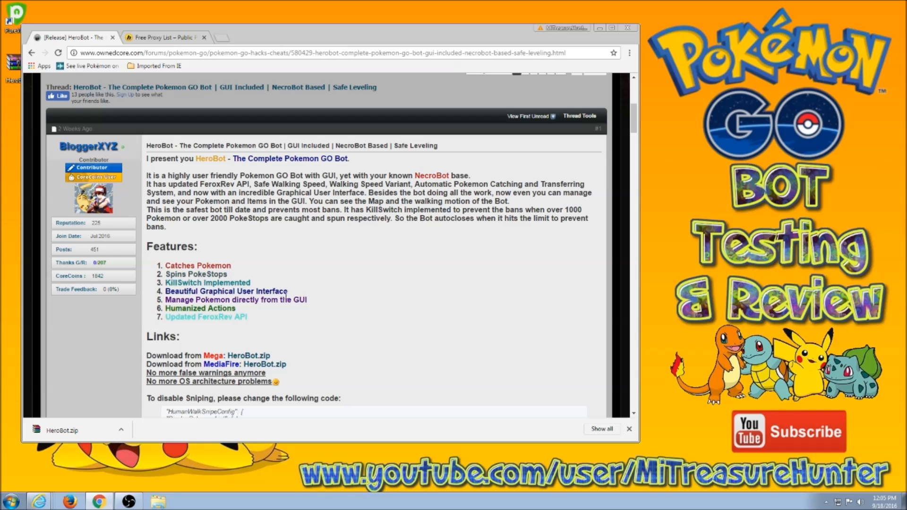
left_click_drag(436, 37, 526, 26)
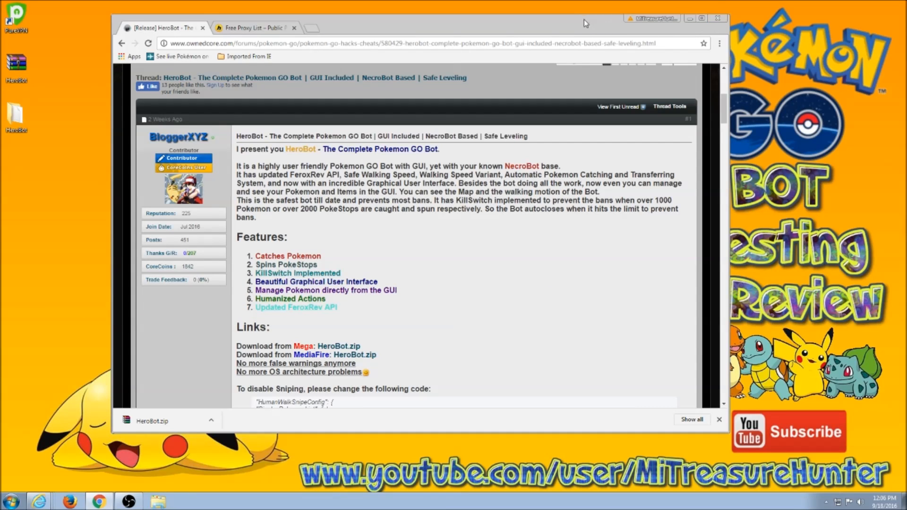
left_click_drag(584, 19, 705, 16)
Scroll the thread down to Needed Files and open the desktop HeroBot folder beside it.
scroll(567, 302, "down", 1)
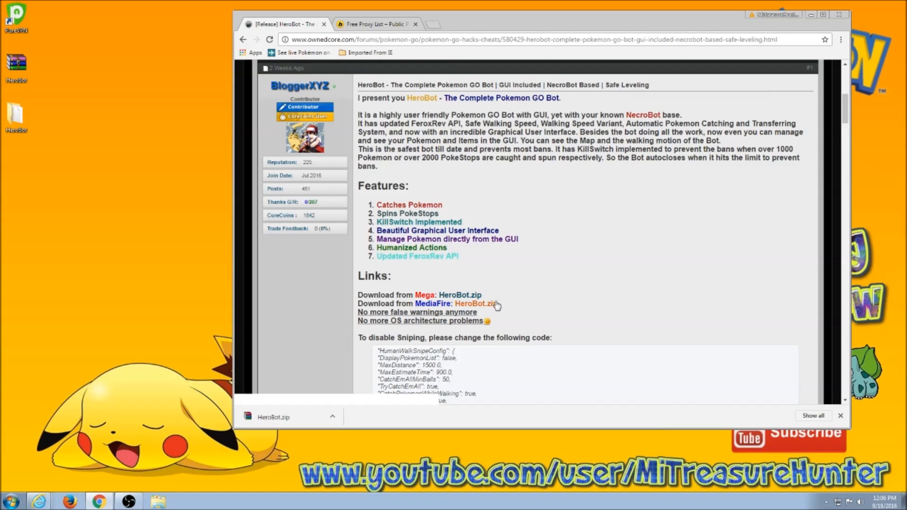
scroll(496, 304, "down", 1)
scroll(553, 271, "down", 1)
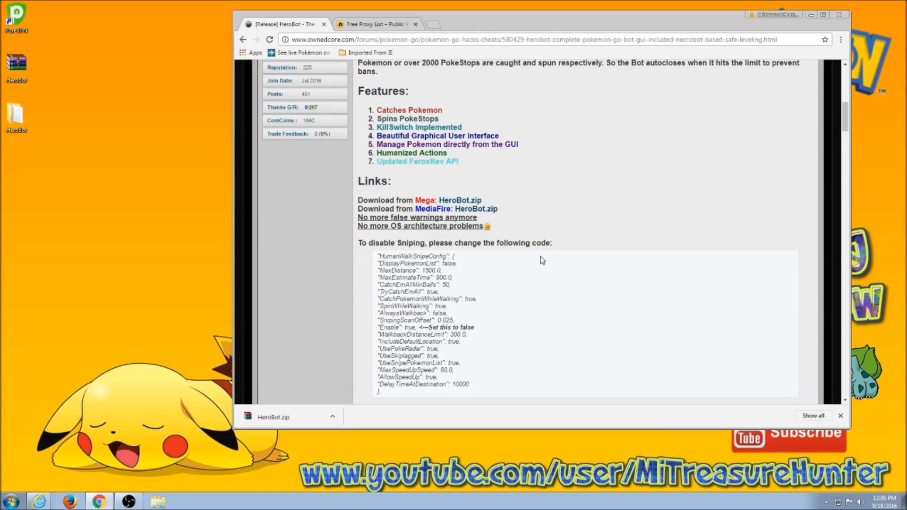
scroll(552, 262, "down", 1)
scroll(554, 265, "down", 2)
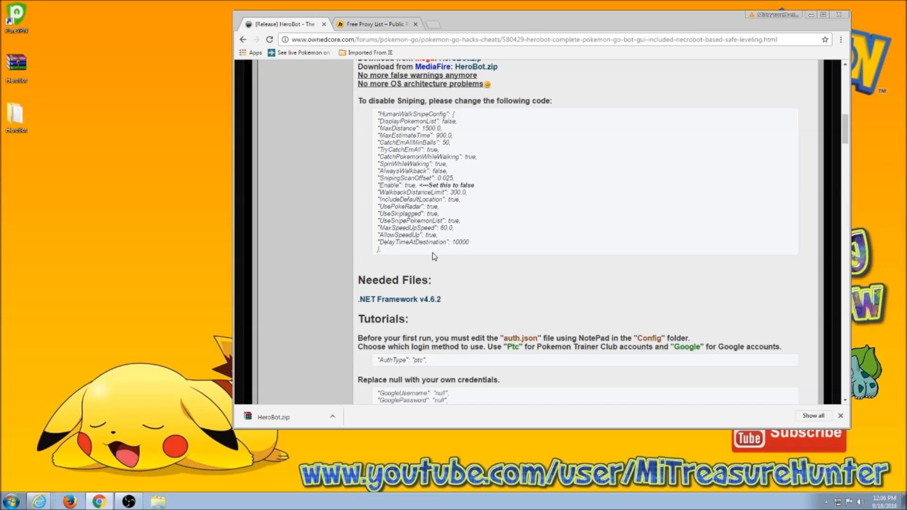
left_click(21, 130)
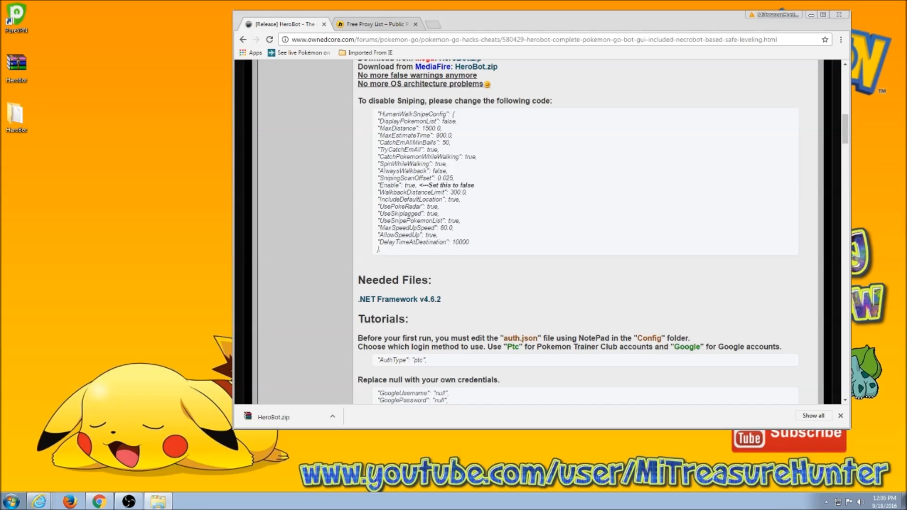
left_click_drag(138, 131, 1, 177)
Download and run the NDP462 .NET Framework 4.6.2 offline installer, then close the Microsoft tab.
left_click(414, 300)
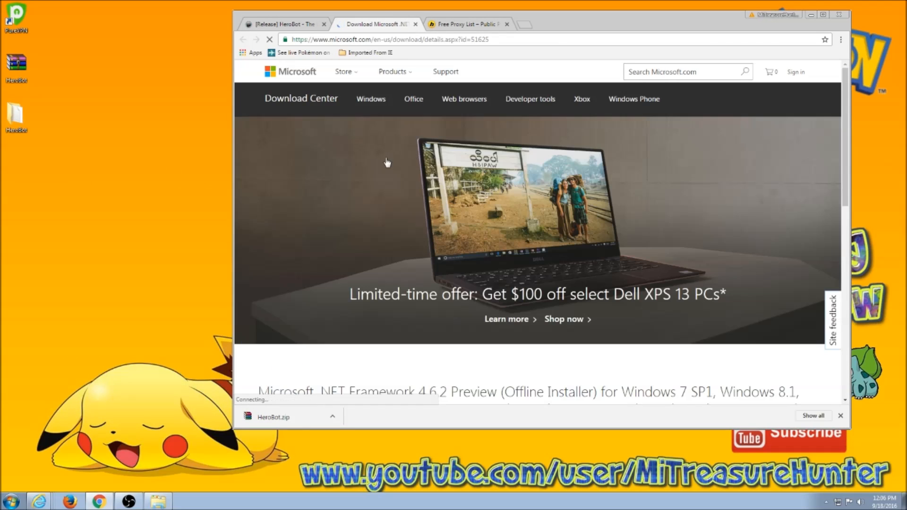
scroll(601, 264, "down", 5)
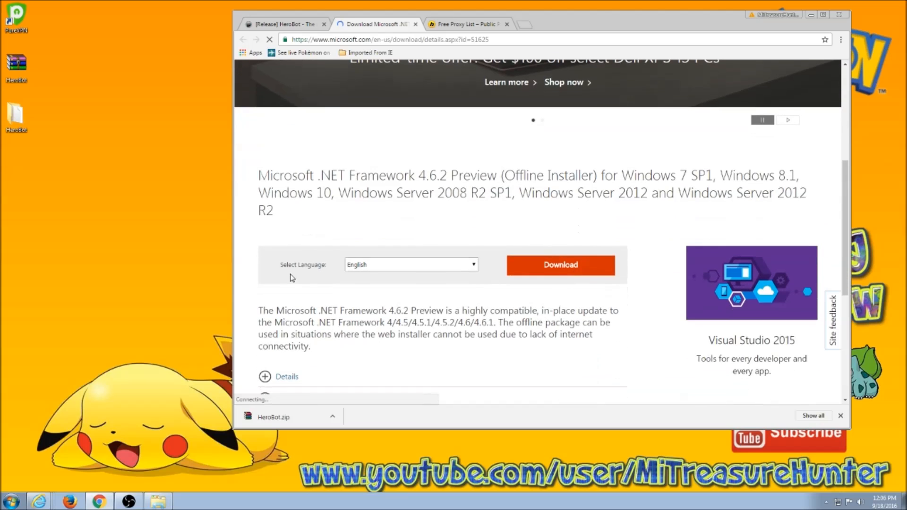
left_click(550, 269)
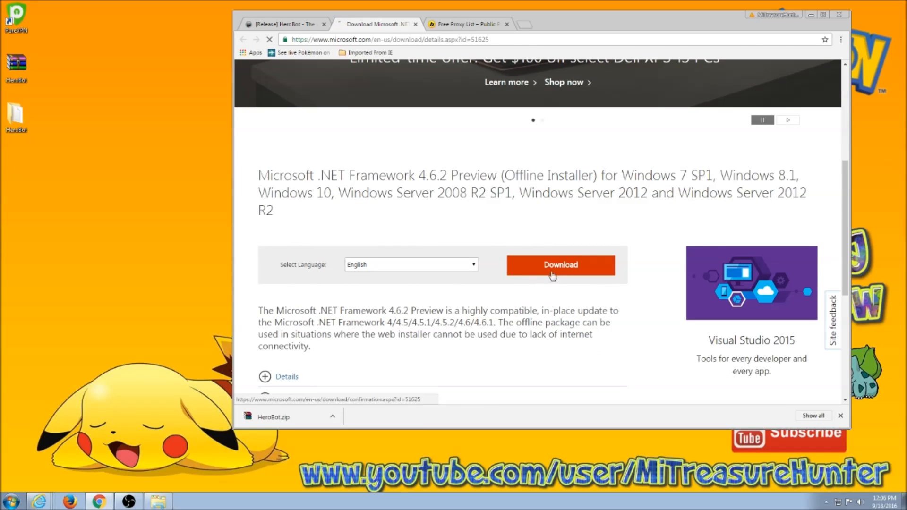
left_click(334, 417)
left_click(347, 432)
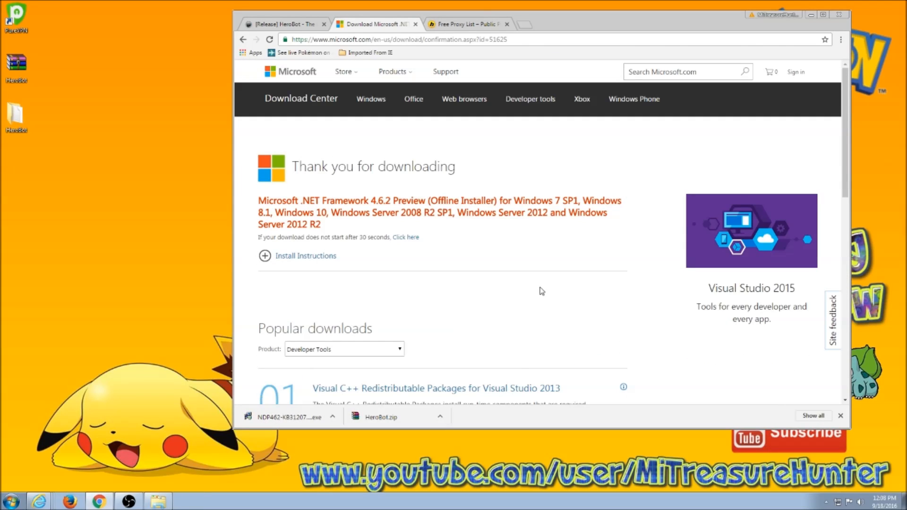
left_click(415, 23)
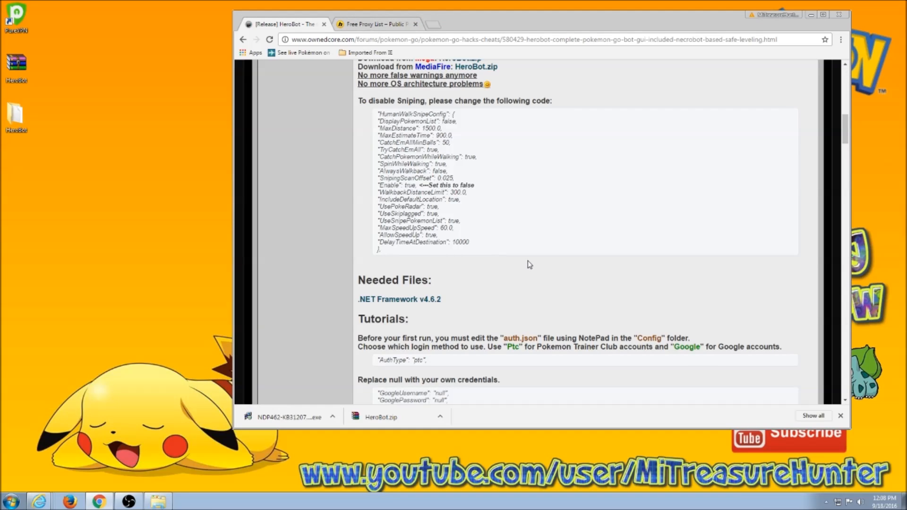
scroll(527, 263, "down", 3)
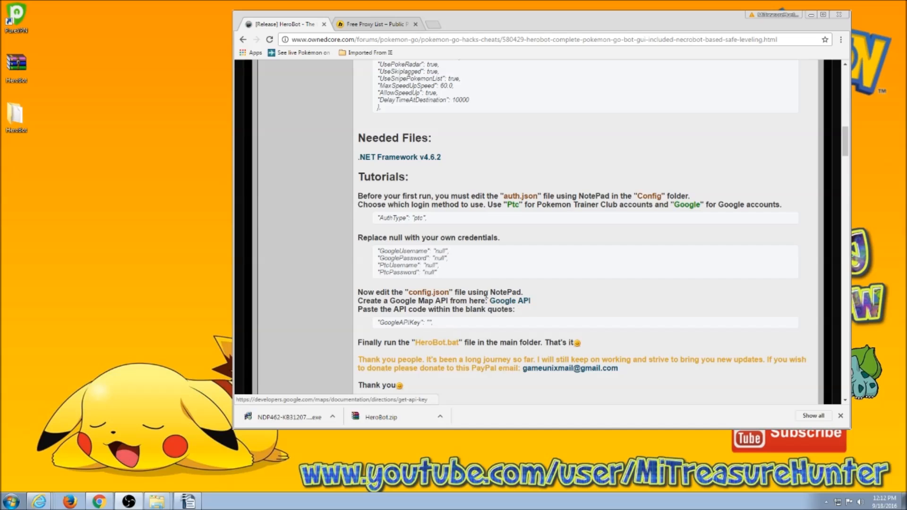
Enable the Directions API for the Pokemon GO Map project on Google's Get a Key page, then close it.
left_click(520, 302)
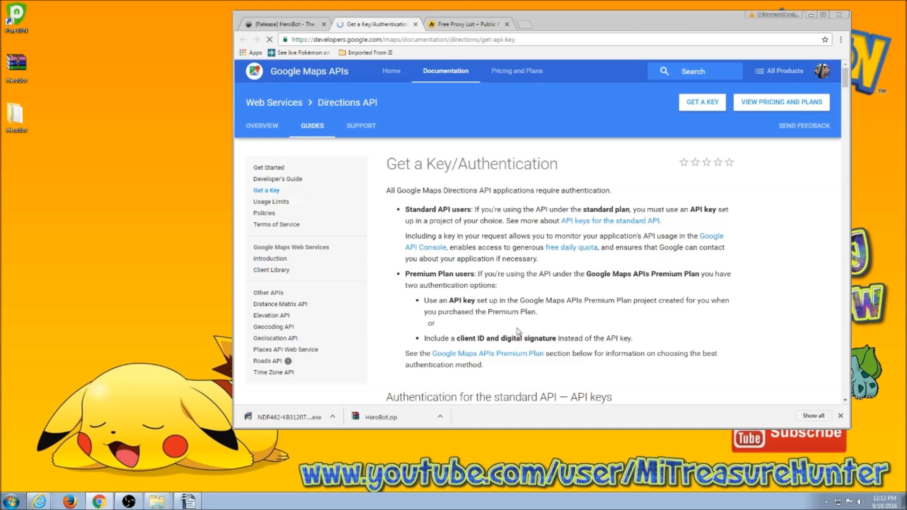
scroll(519, 293, "down", 5)
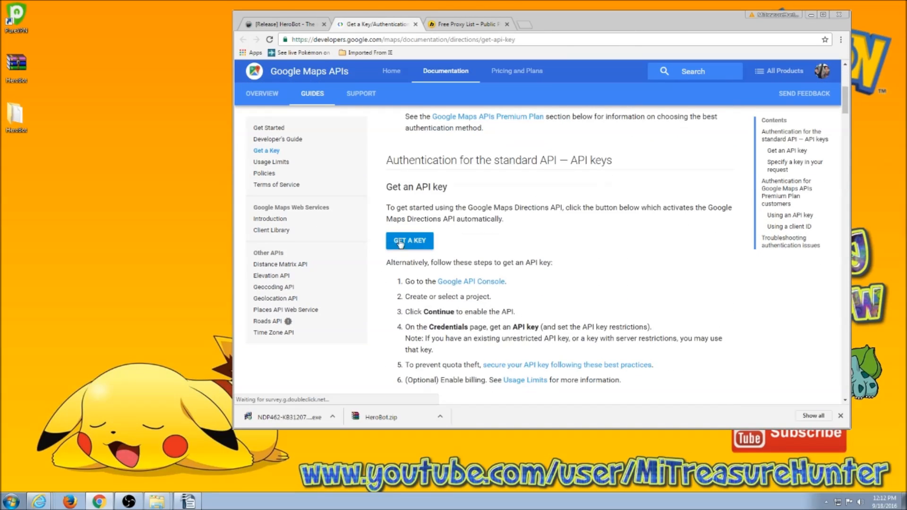
left_click(418, 243)
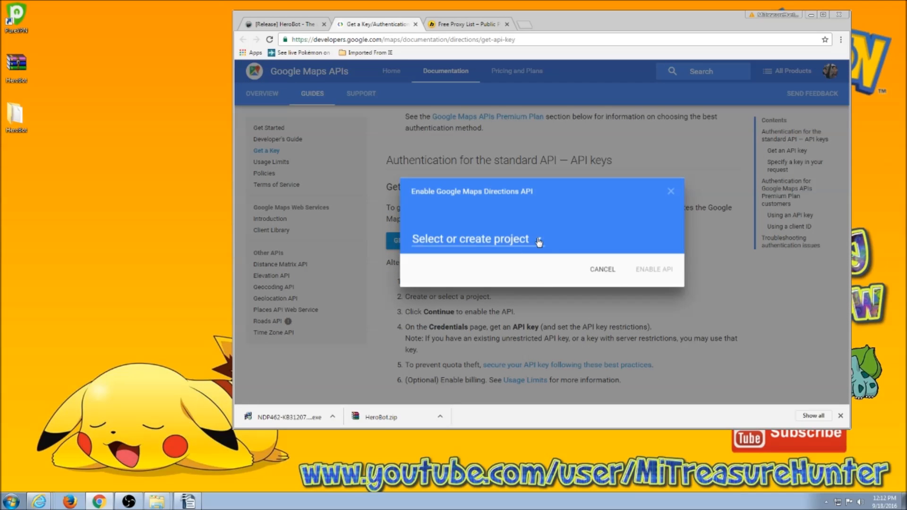
left_click(536, 239)
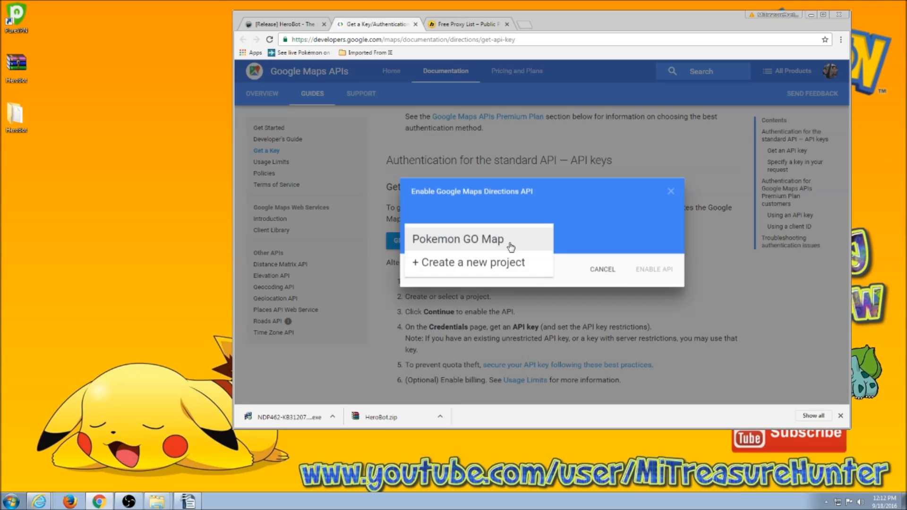
left_click(468, 243)
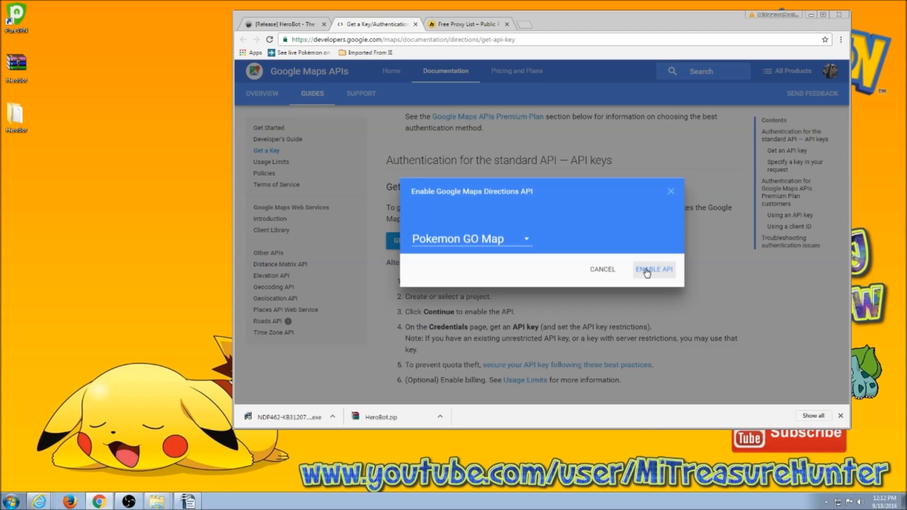
left_click(646, 270)
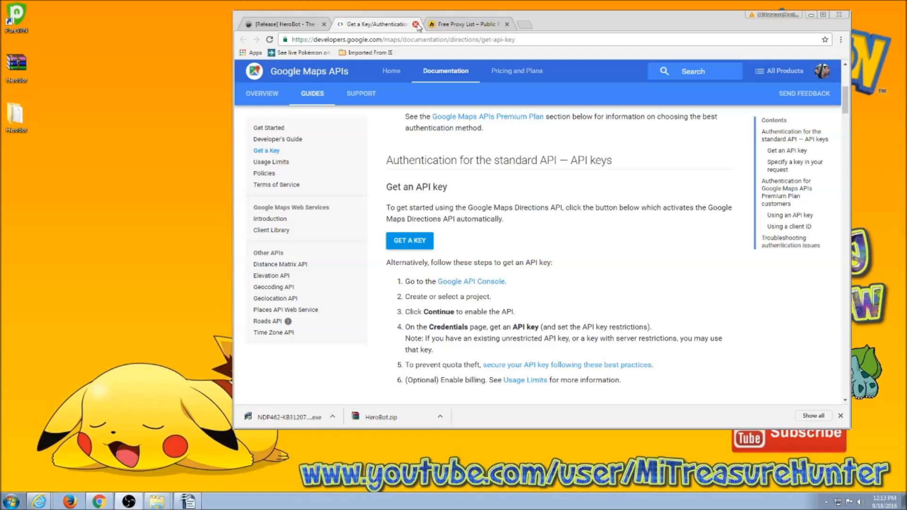
left_click(415, 24)
Bring back the HeroBot Explorer window and open Config\config.json in Notepad++.
scroll(537, 260, "up", 8)
scroll(538, 276, "down", 4)
scroll(536, 279, "down", 3)
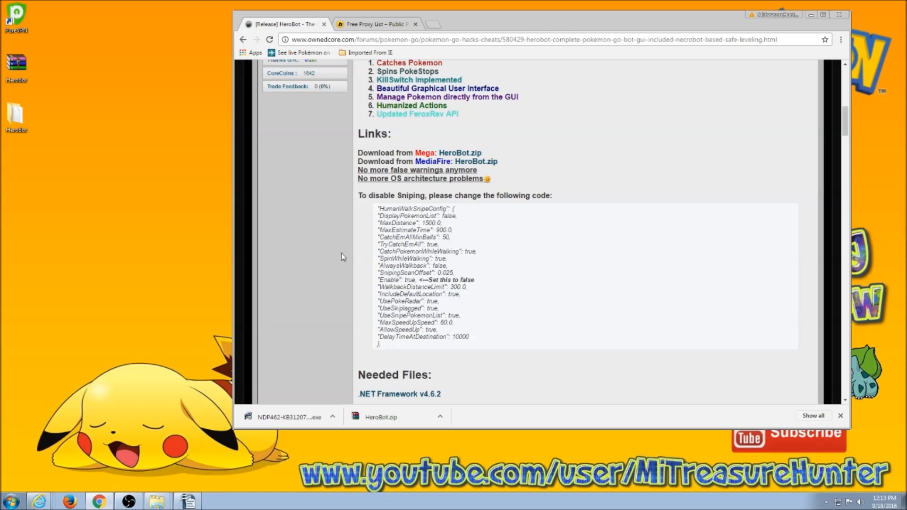
scroll(520, 225, "up", 1)
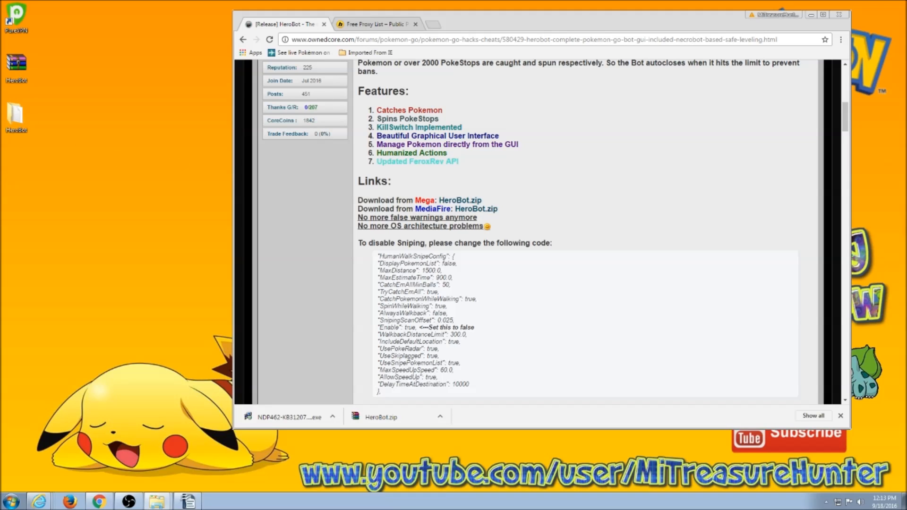
left_click_drag(0, 171, 428, 152)
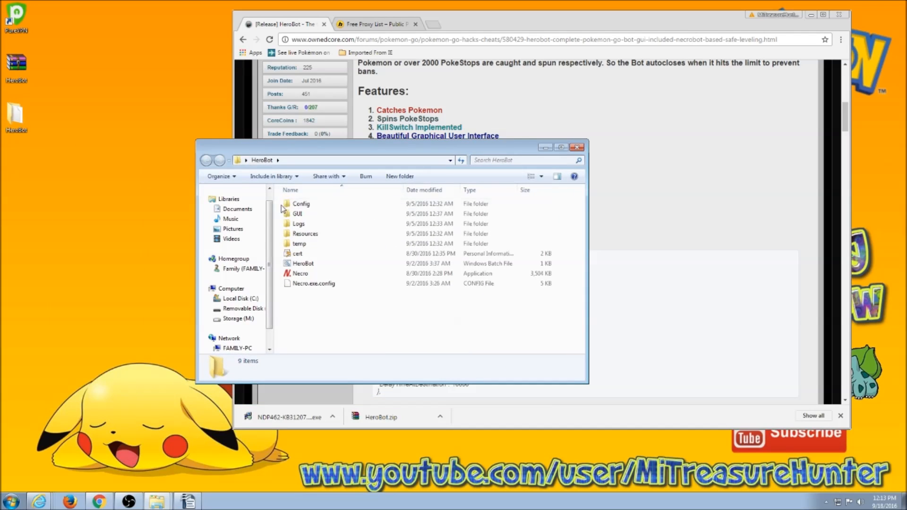
double_click(300, 204)
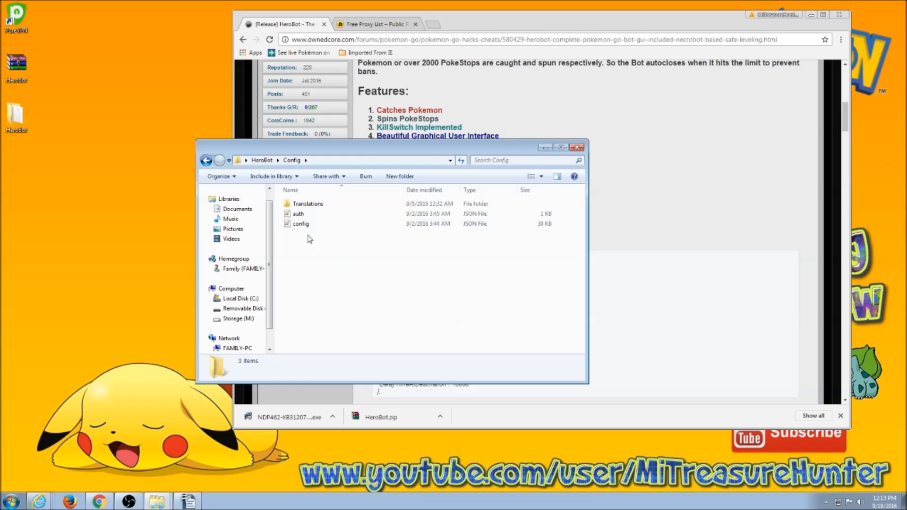
left_click(301, 224)
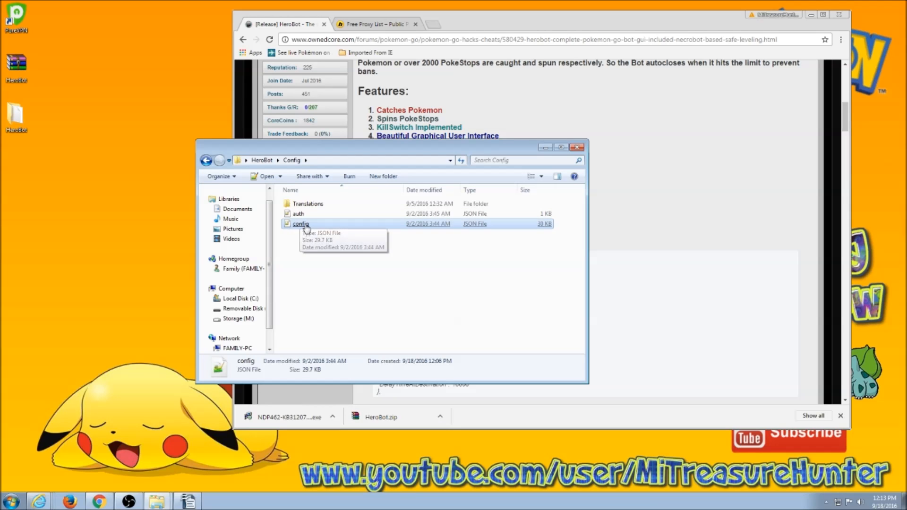
double_click(303, 225)
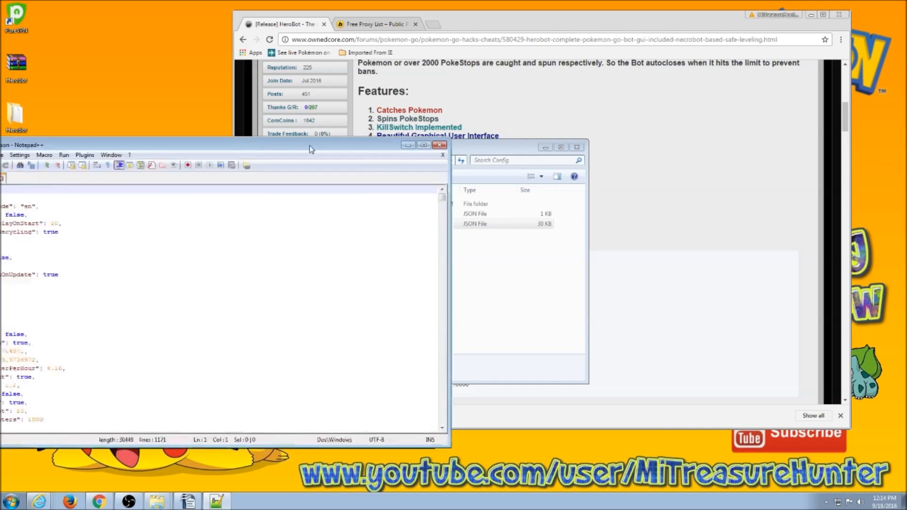
Scroll through config.json and return to line 1 with the ConsoleConfig and UpdateConfig settings.
scroll(415, 258, "down", 1)
scroll(414, 258, "up", 1)
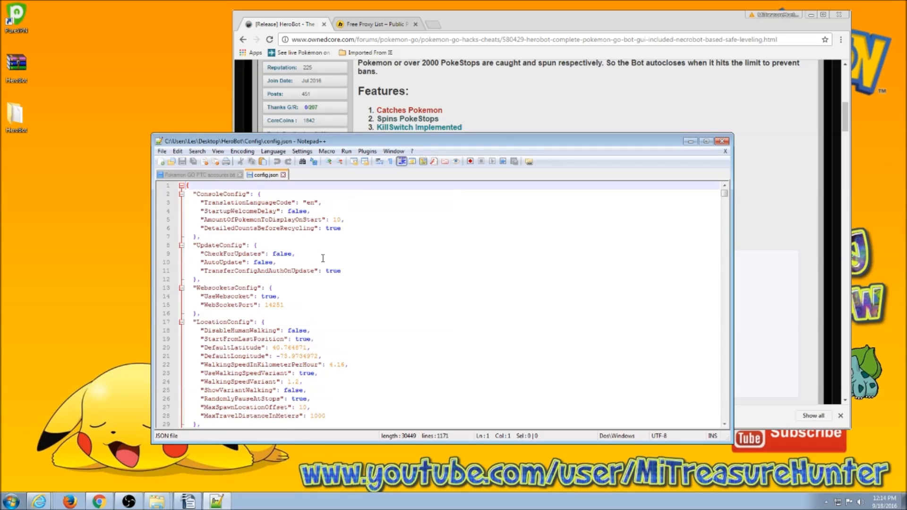
scroll(381, 271, "down", 20)
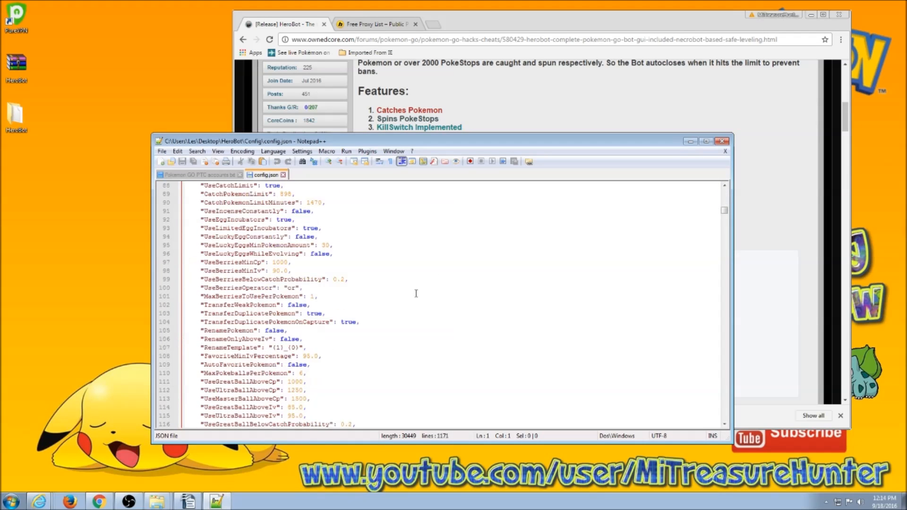
scroll(413, 321, "down", 20)
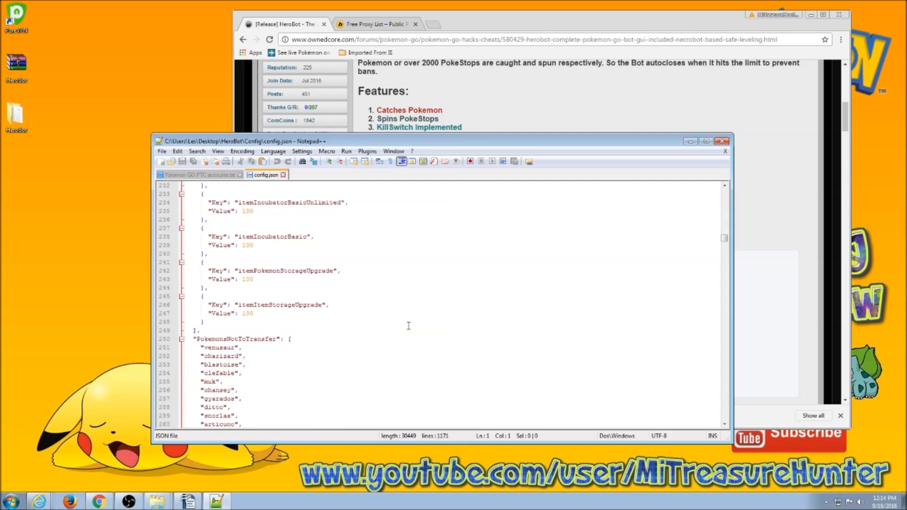
scroll(397, 331, "up", 20)
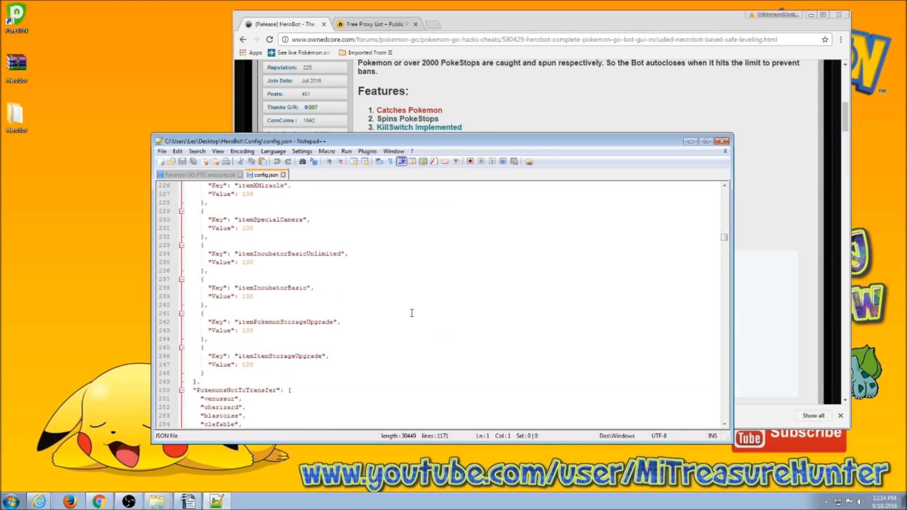
scroll(375, 322, "up", 20)
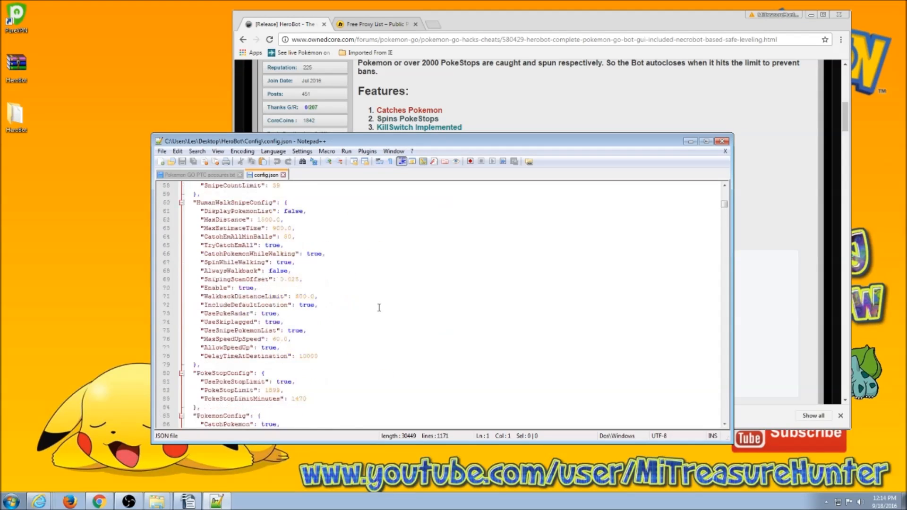
scroll(372, 320, "up", 11)
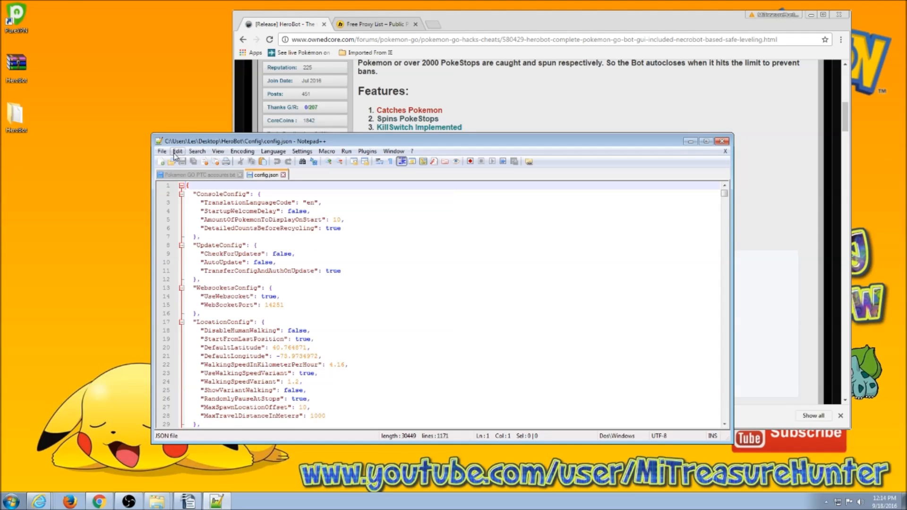
Search config.json for 'api' and place the cursor in the empty GoogleAPIKey value on line 181.
left_click(197, 151)
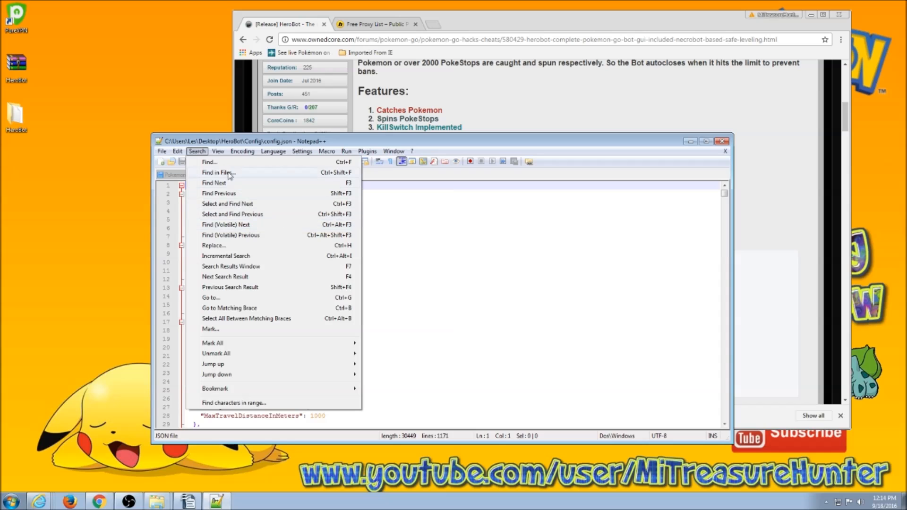
left_click(219, 162)
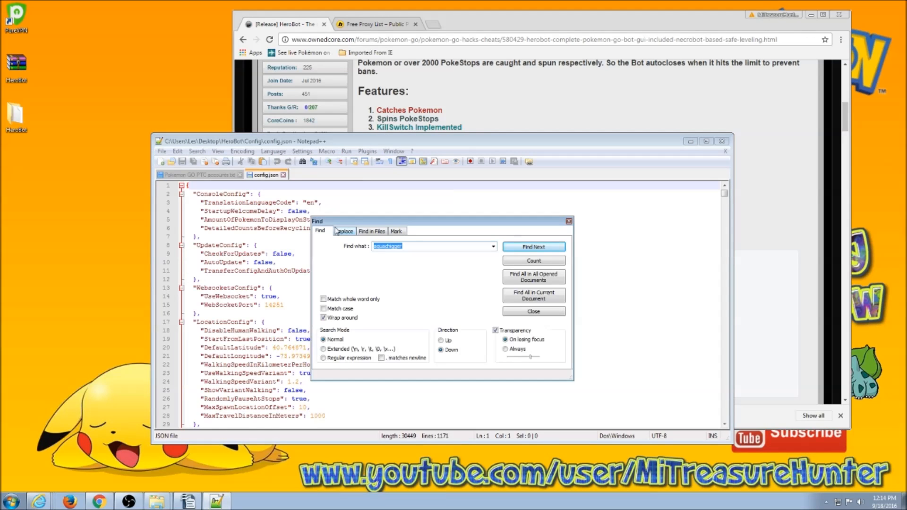
type("api")
left_click(554, 247)
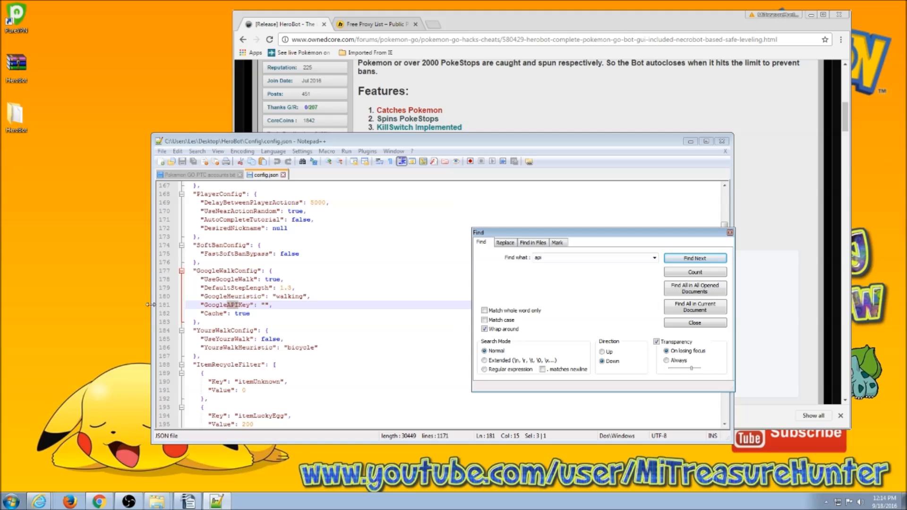
left_click(266, 304)
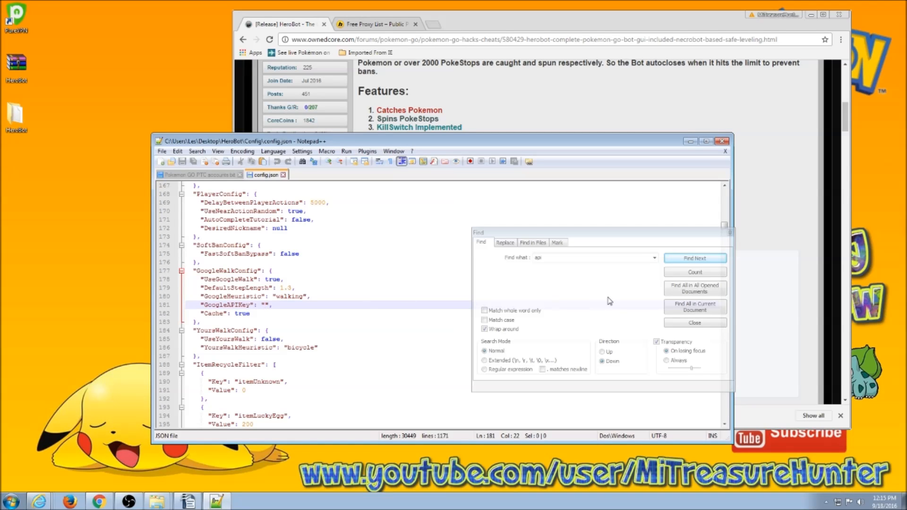
left_click_drag(644, 234, 787, 283)
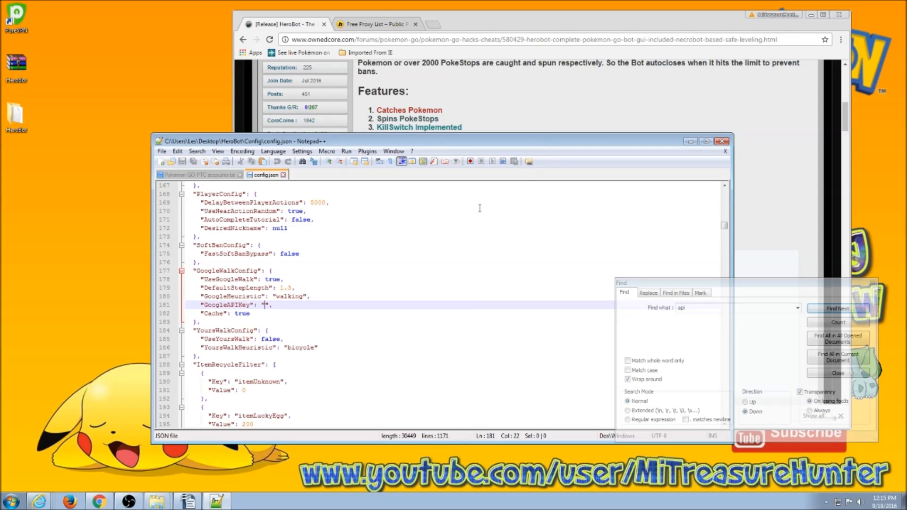
left_click_drag(512, 141, 440, 92)
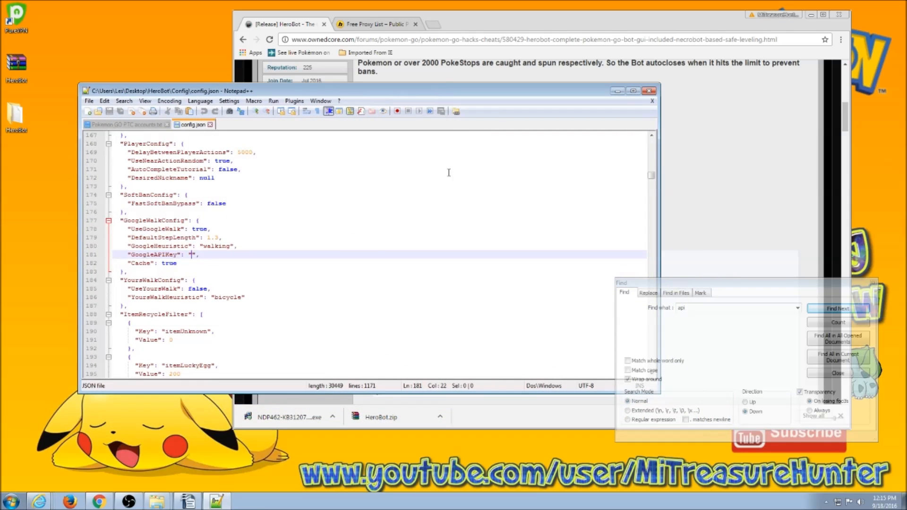
scroll(397, 283, "up", 20)
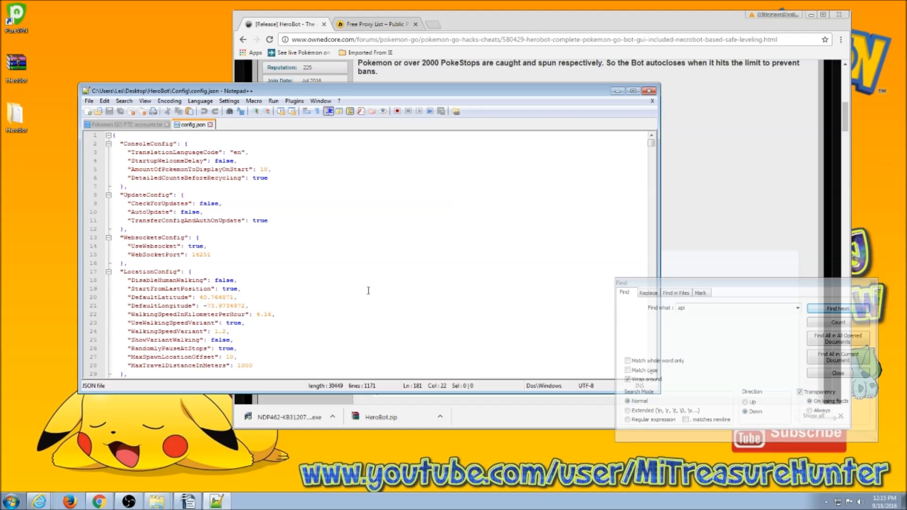
scroll(325, 266, "down", 1)
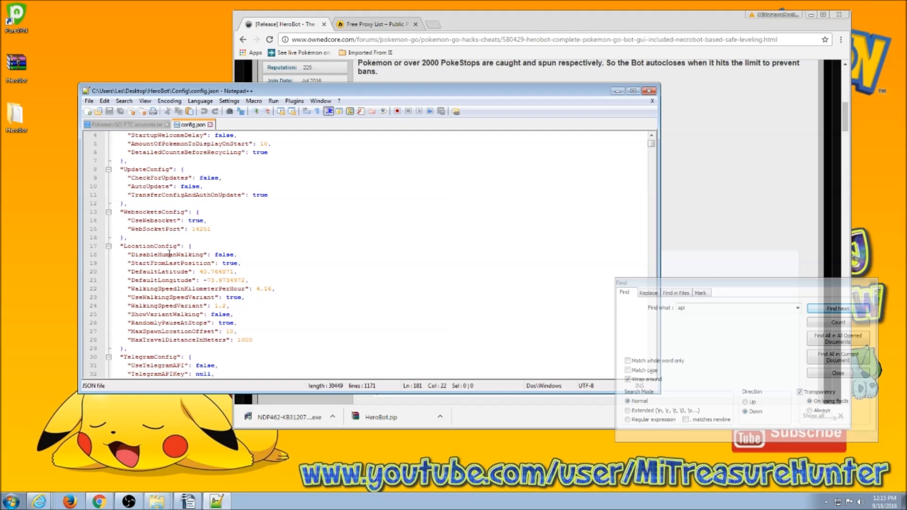
scroll(307, 279, "down", 1)
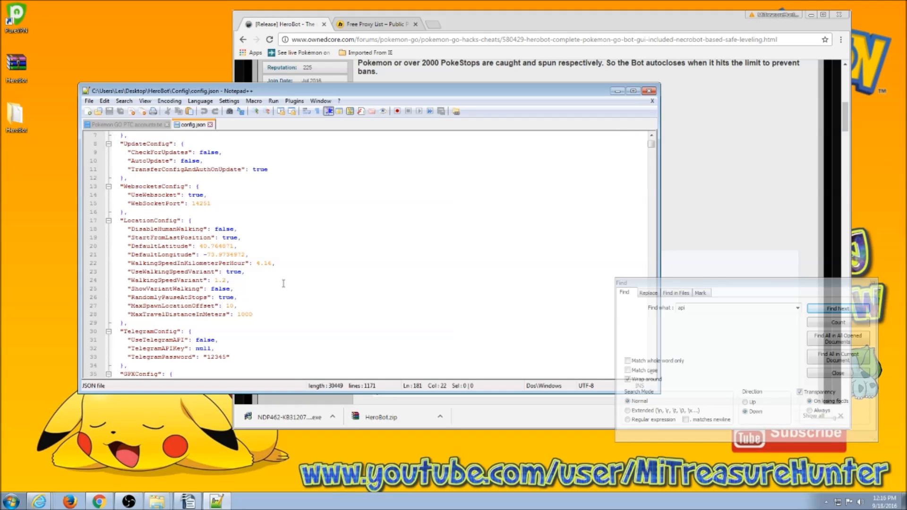
scroll(283, 283, "down", 1)
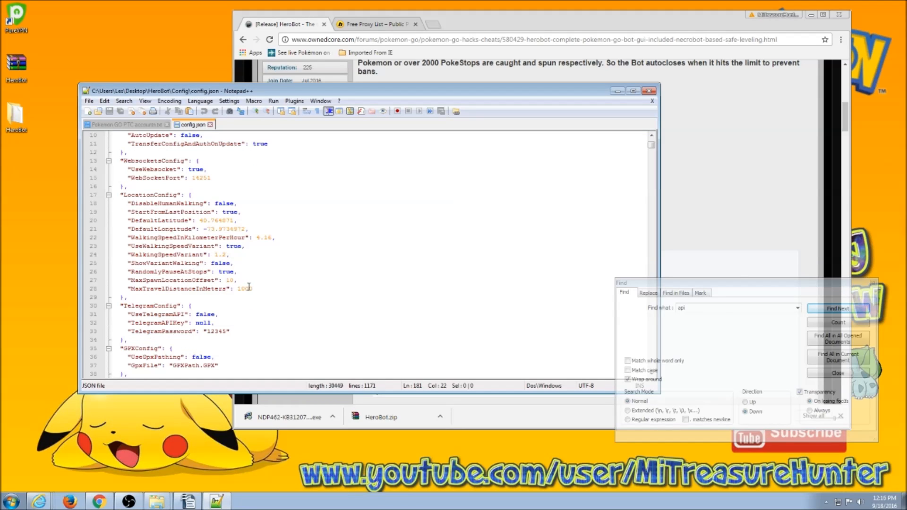
left_click_drag(253, 288, 242, 288)
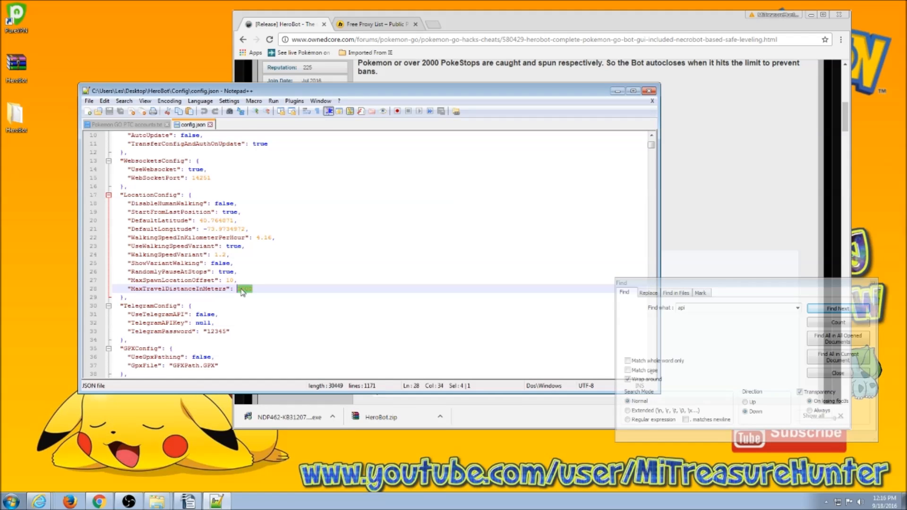
type("752")
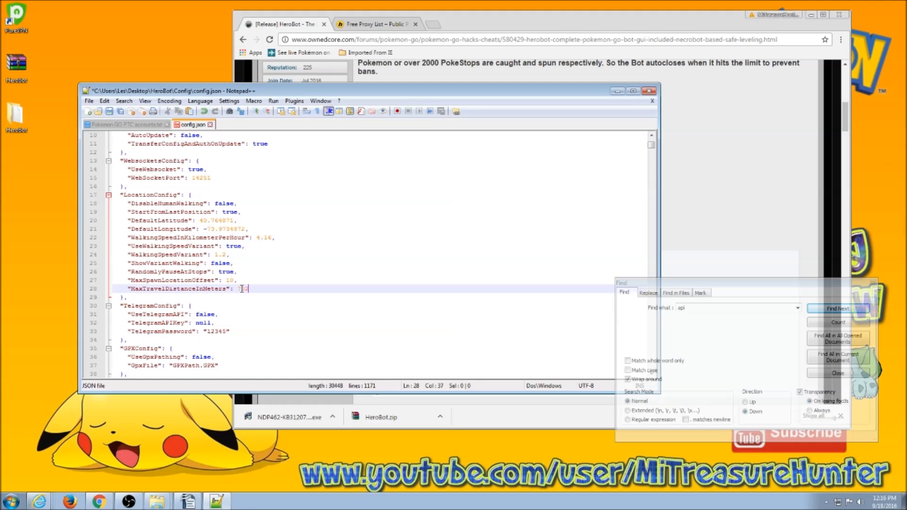
Scroll down to the Pokemon lists and select the caterpie through rattata entries under PokemonsToEvolve.
scroll(259, 334, "down", 3)
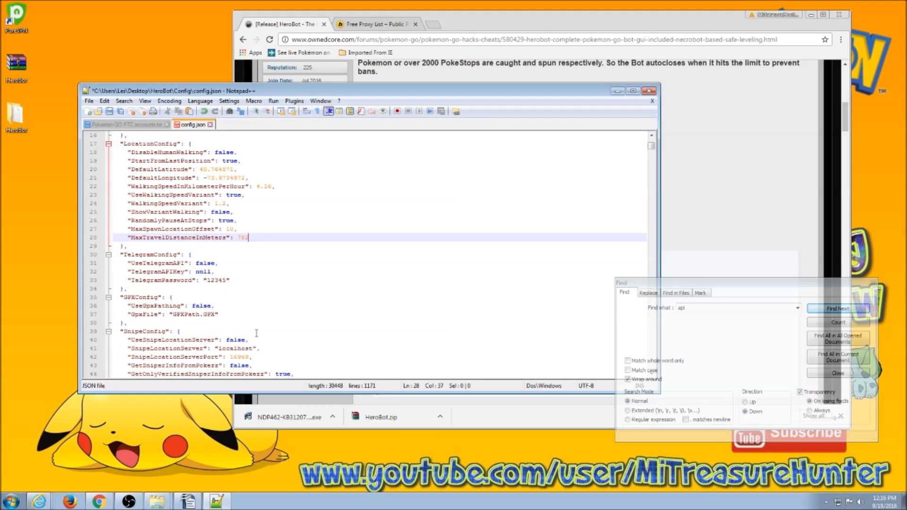
scroll(259, 334, "down", 2)
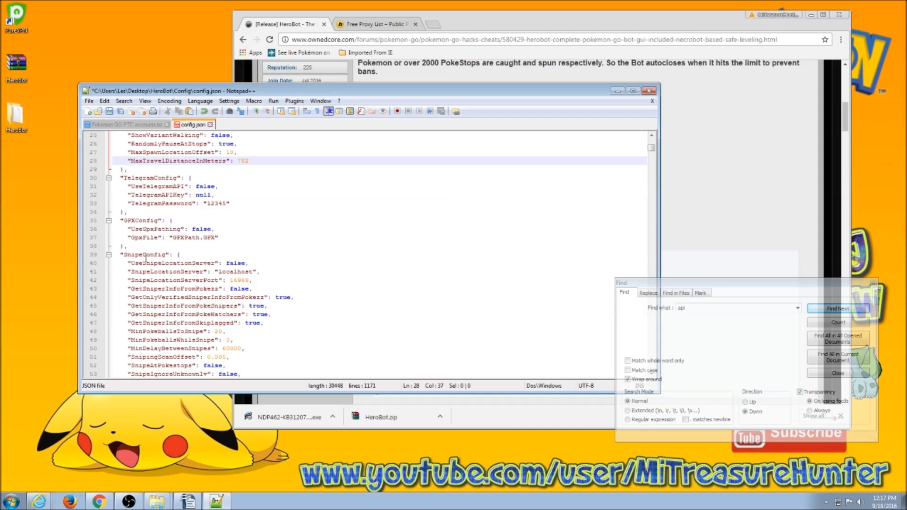
scroll(241, 270, "down", 1)
scroll(242, 273, "down", 5)
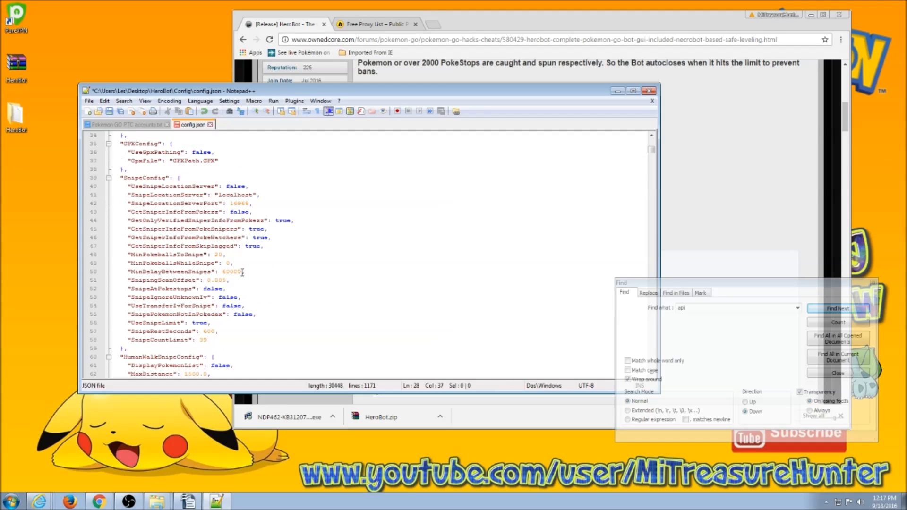
scroll(259, 283, "down", 4)
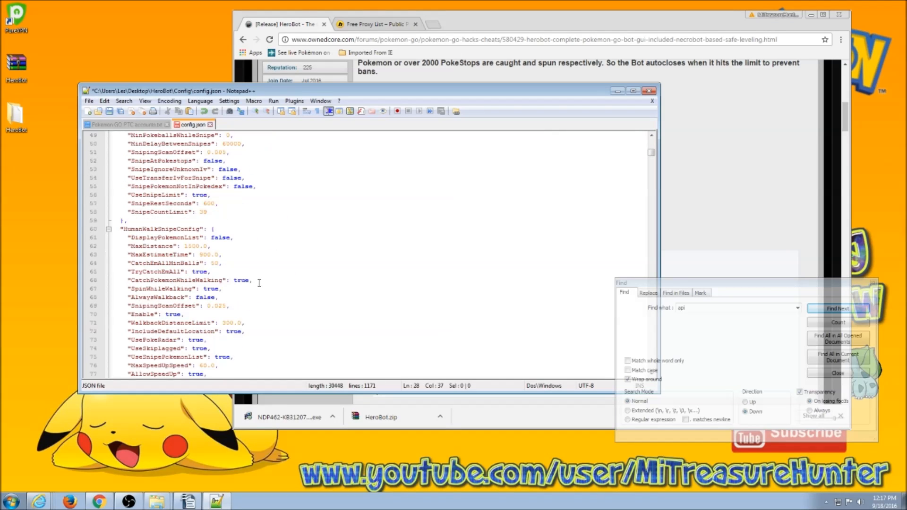
scroll(260, 284, "down", 3)
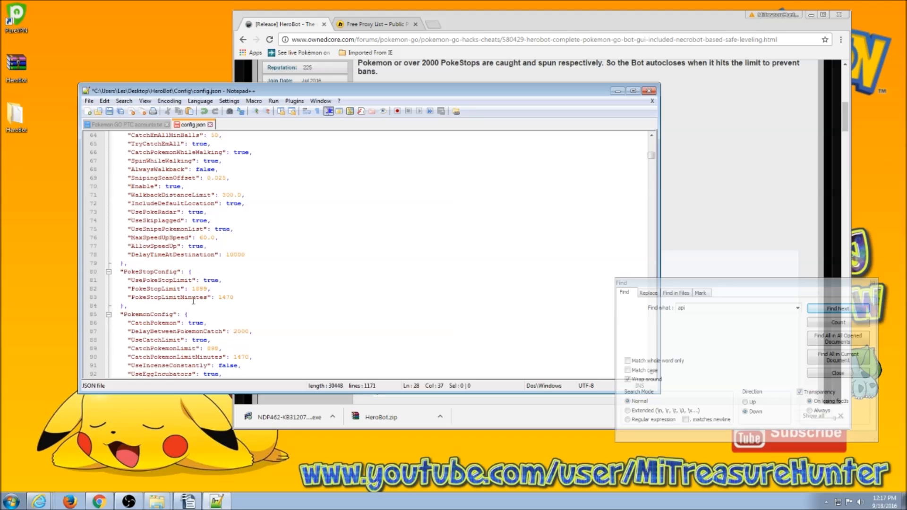
scroll(250, 305, "down", 2)
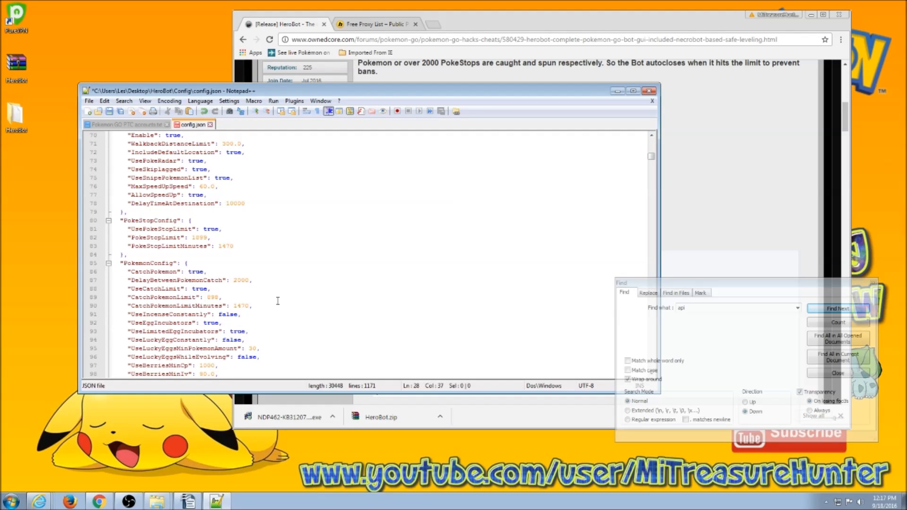
scroll(277, 301, "down", 2)
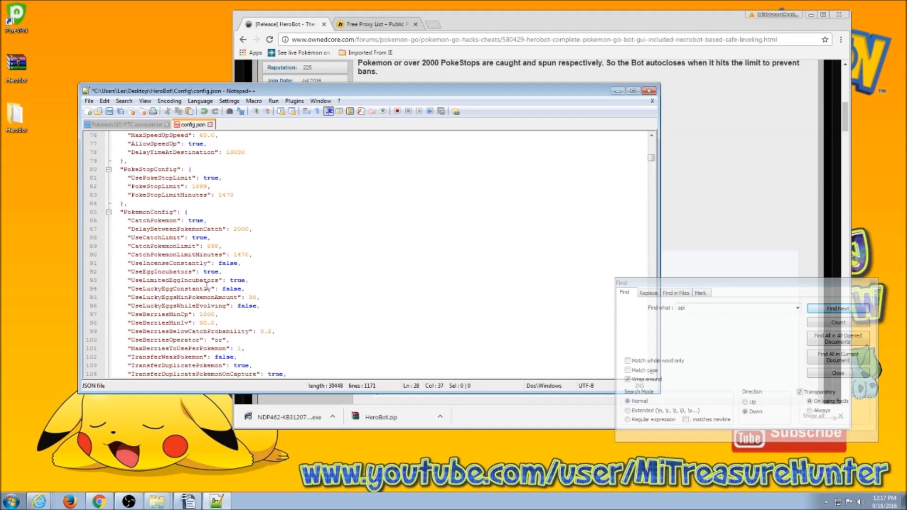
scroll(264, 308, "down", 2)
scroll(264, 308, "down", 9)
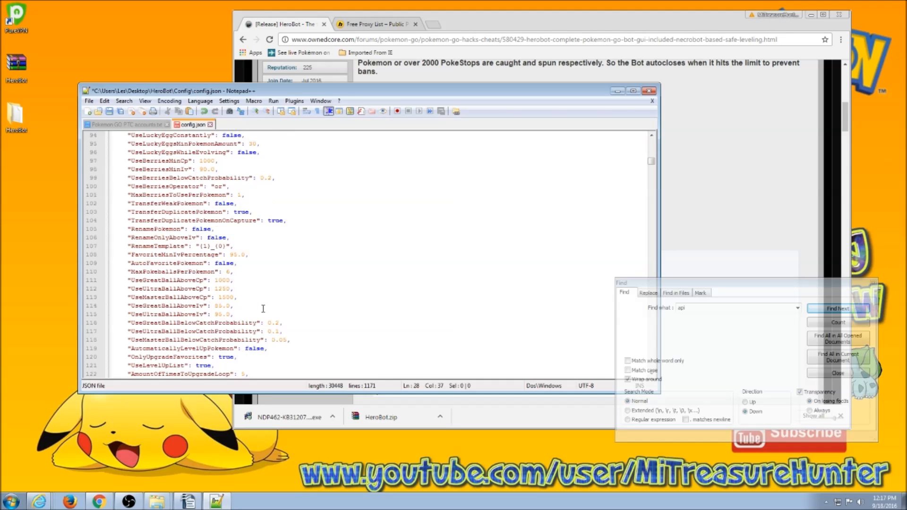
scroll(259, 309, "down", 10)
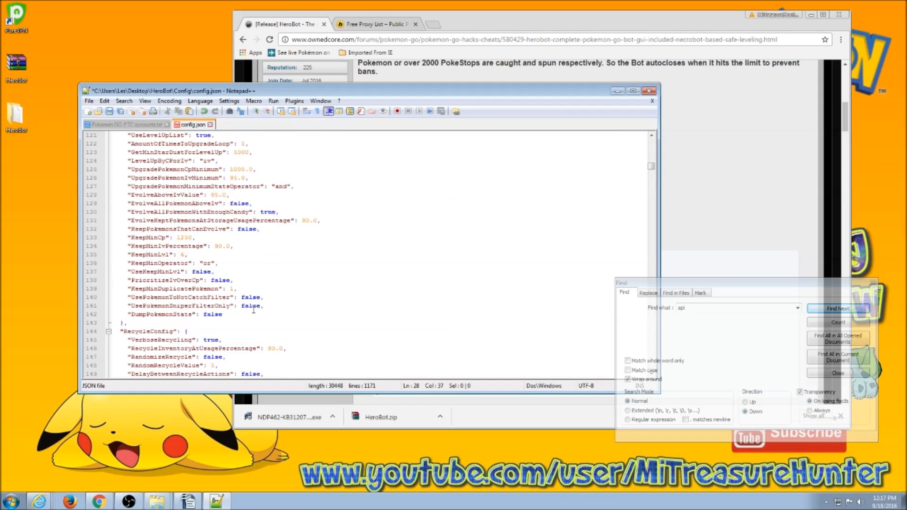
scroll(244, 309, "down", 9)
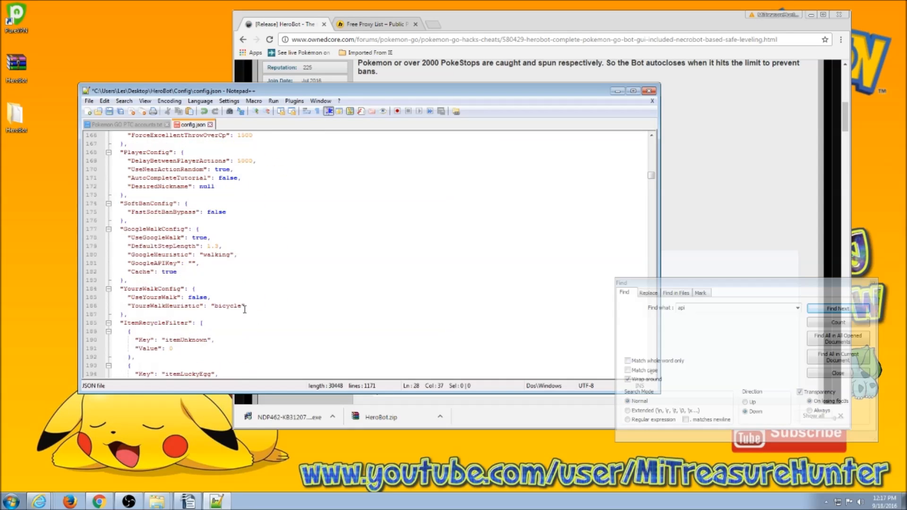
scroll(265, 281, "down", 20)
scroll(259, 287, "down", 7)
scroll(254, 288, "up", 5)
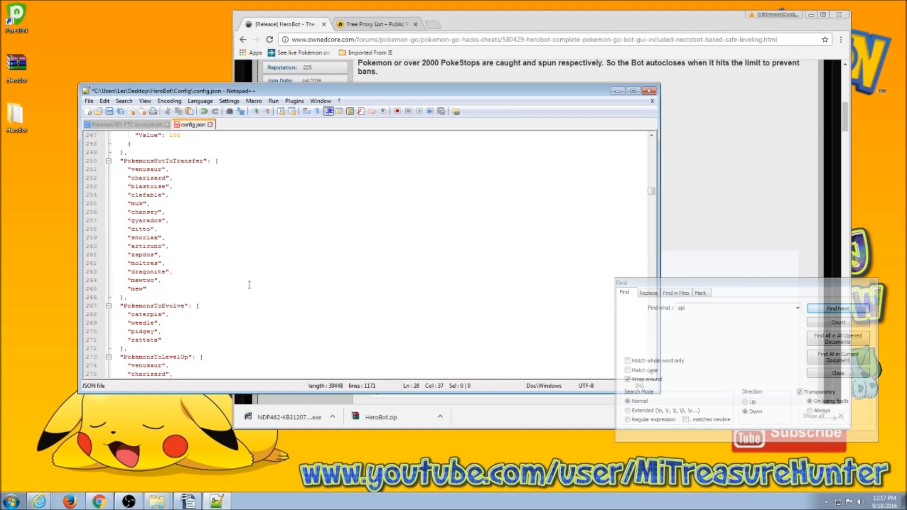
scroll(296, 311, "down", 2)
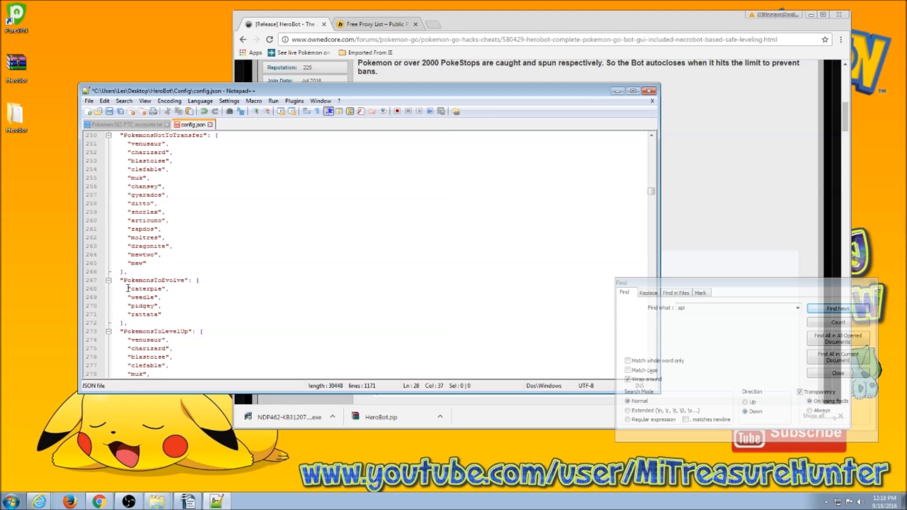
scroll(274, 323, "down", 2)
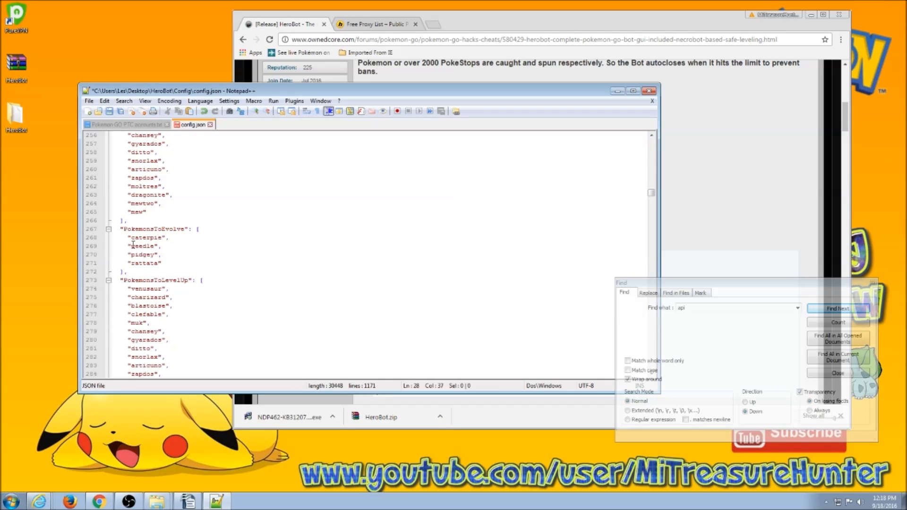
left_click_drag(128, 235, 171, 263)
Delete all entries from PokemonsToEvolve and PokemonsToLevelUp, leaving both as empty arrays.
key("Delete")
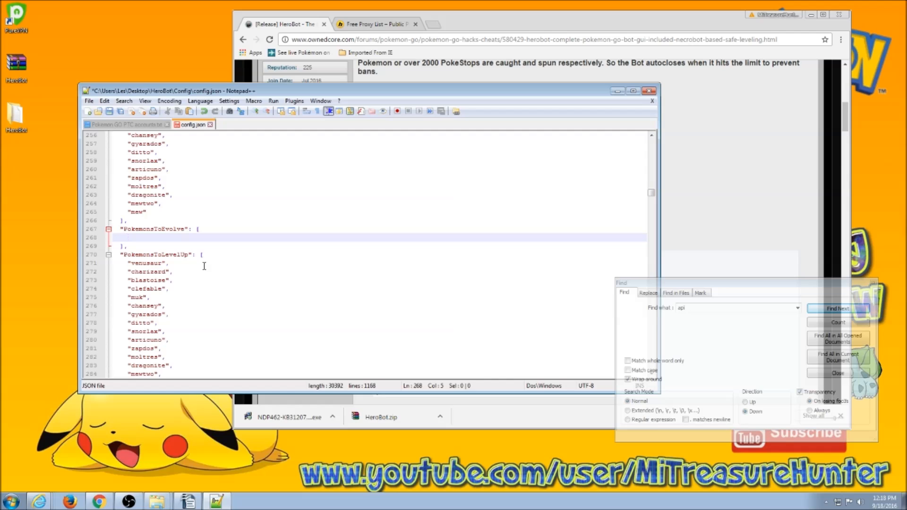
key("Delete")
key("shift+Tab")
scroll(203, 265, "down", 1)
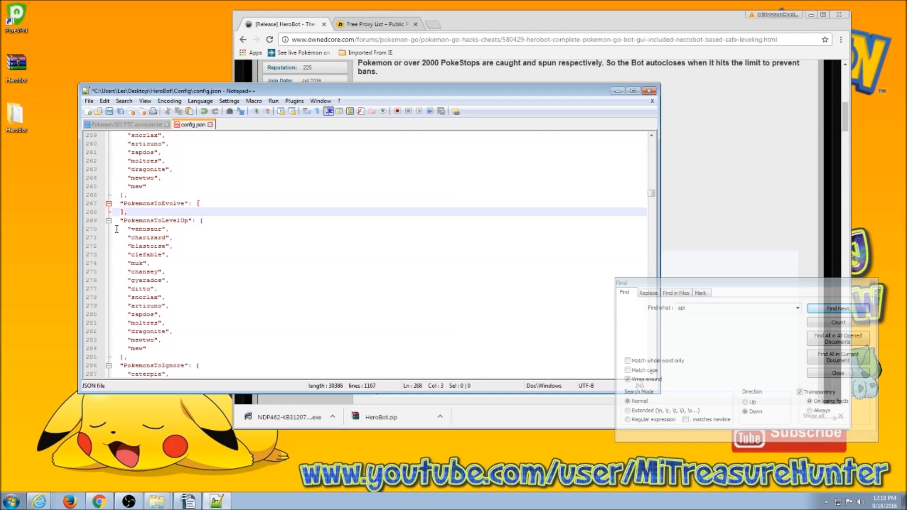
left_click_drag(128, 230, 164, 348)
key("Delete")
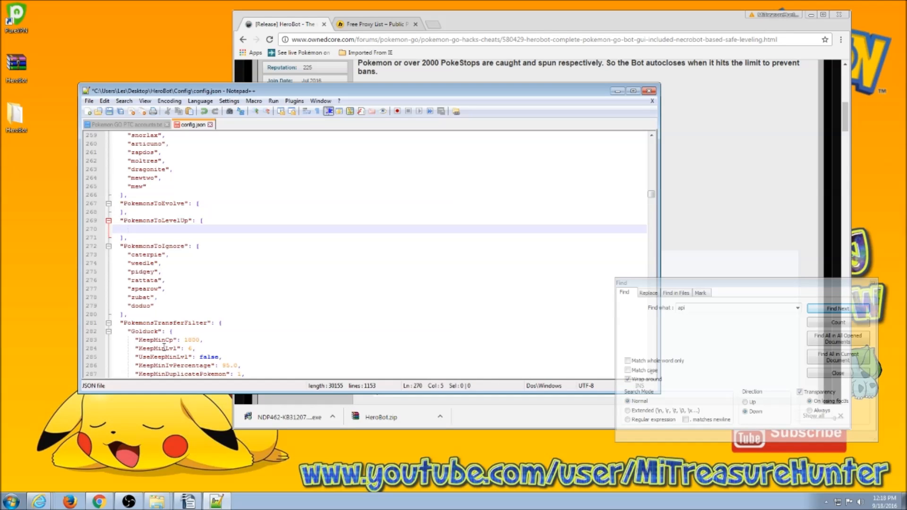
key("ctrl+l")
Remove the caterpie through zubat entries from PokemonsToIgnore.
left_click_drag(124, 246, 179, 293)
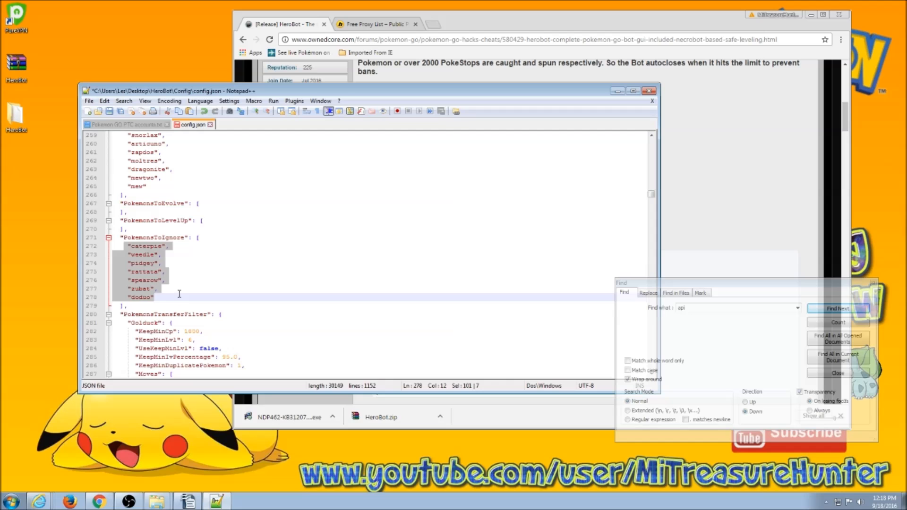
key("Delete")
key("ctrl+l")
Copy the Pokemon names from venusaur through mewtwo, then place the cursor after the mew entry.
scroll(307, 304, "down", 20)
scroll(306, 307, "down", 20)
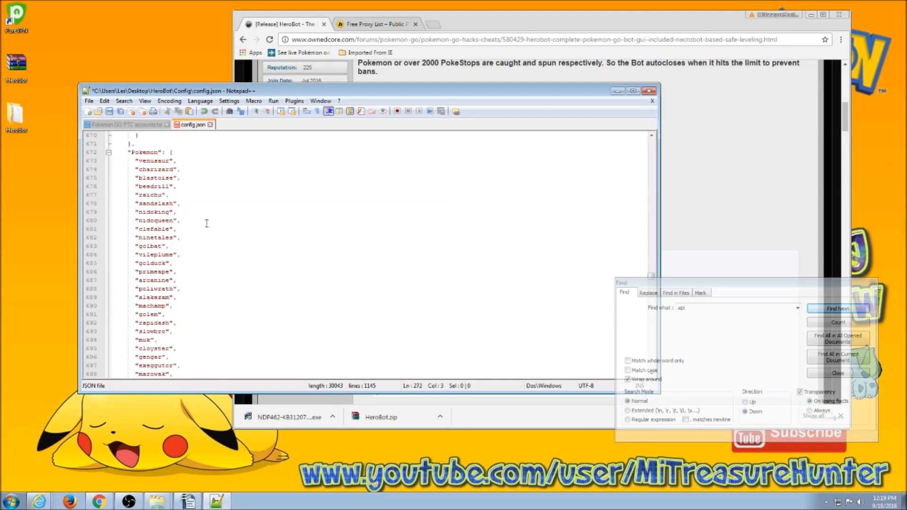
left_click_drag(135, 161, 194, 173)
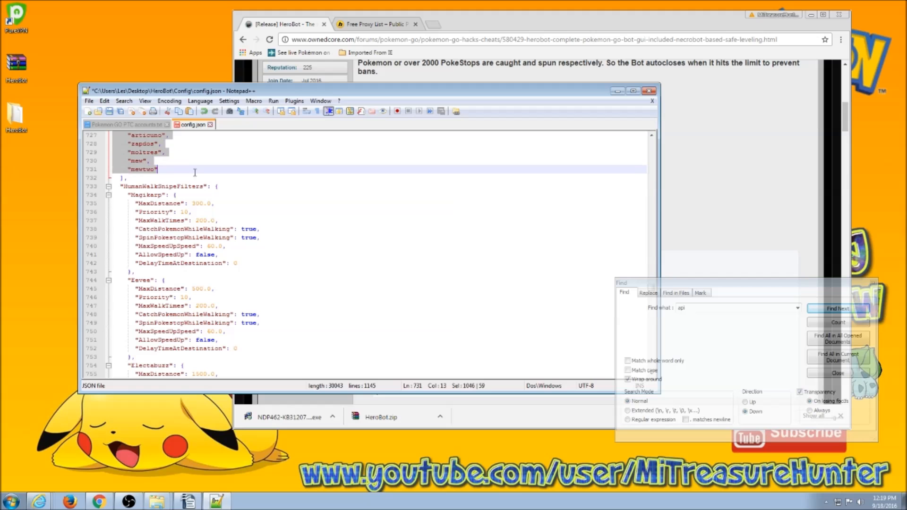
right_click(140, 169)
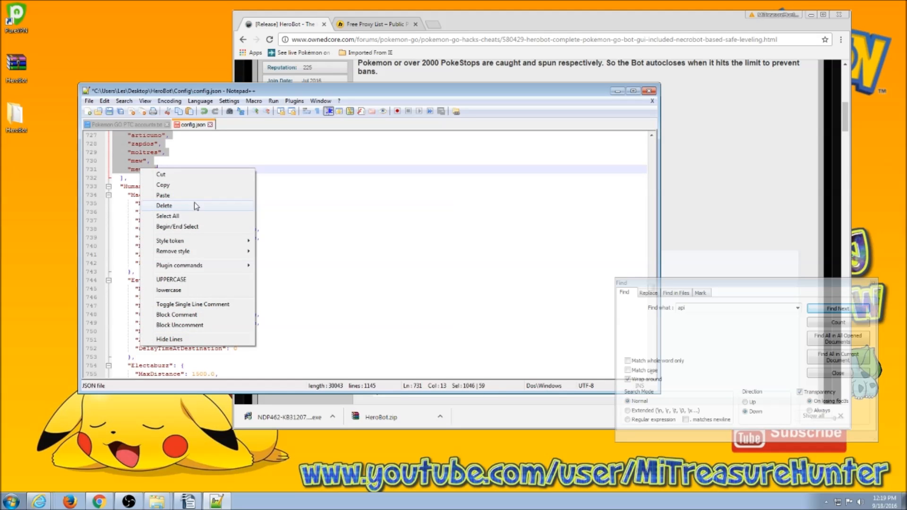
key("Escape")
scroll(211, 222, "up", 20)
scroll(211, 222, "up", 20)
scroll(205, 240, "up", 20)
scroll(199, 242, "up", 20)
scroll(143, 322, "down", 1)
left_click(149, 315)
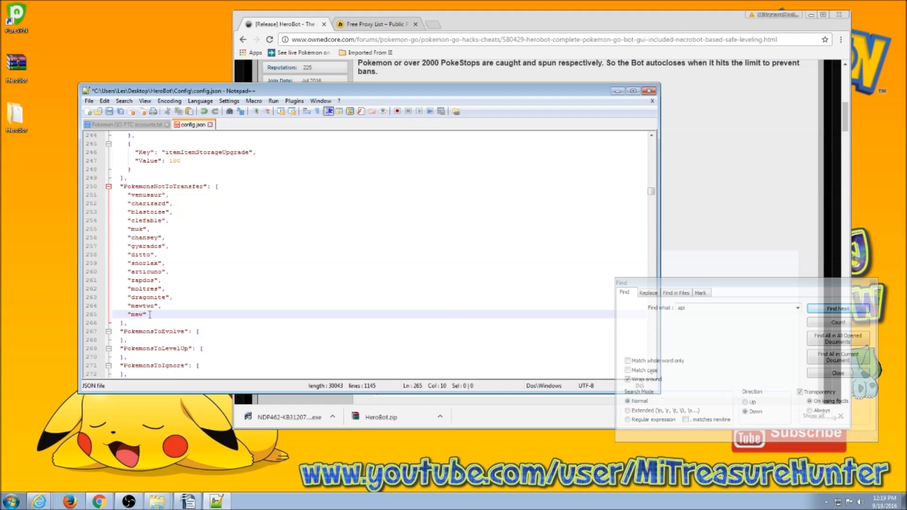
Paste the copied names after mew, delete the duplicate names, and remove the comma after flareon.
type(",")
key("Return")
left_click(155, 171)
scroll(191, 283, "up", 15)
left_click_drag(120, 306, 191, 324)
key("Delete")
left_click_drag(121, 323, 188, 367)
key("Delete")
left_click_drag(121, 281, 190, 365)
key("Delete")
key("Delete")
left_click(191, 280)
key("BackSpace")
key("BackSpace")
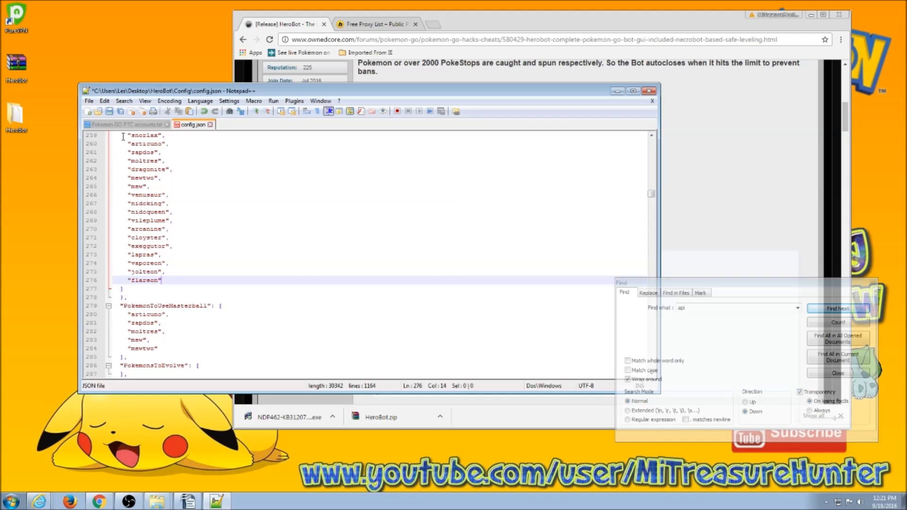
Return to GoogleWalkConfig and place the cursor inside the empty GoogleAPIKey quotes on line 181.
scroll(251, 242, "up", 13)
scroll(250, 242, "up", 20)
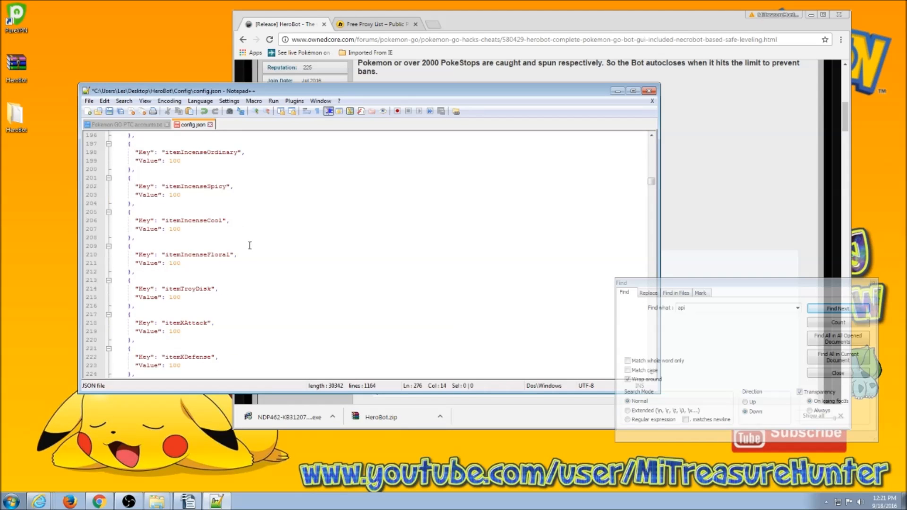
scroll(260, 252, "up", 20)
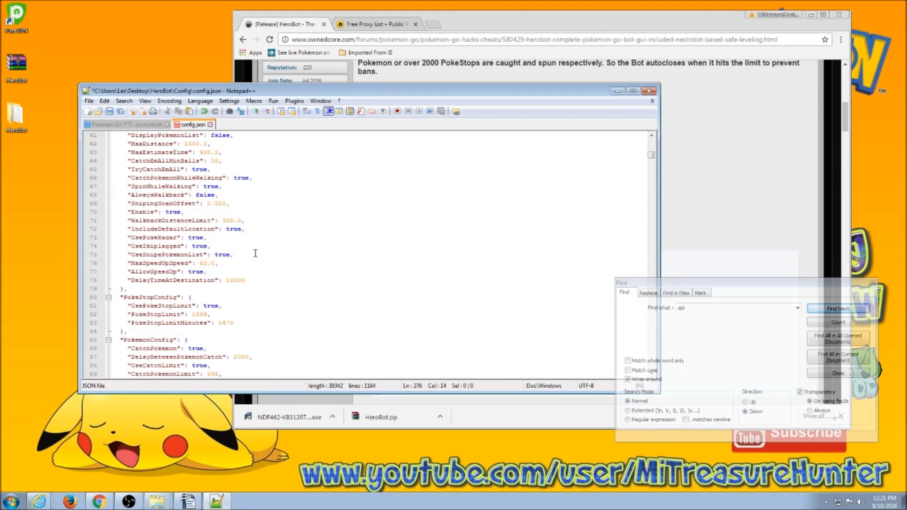
scroll(244, 251, "down", 20)
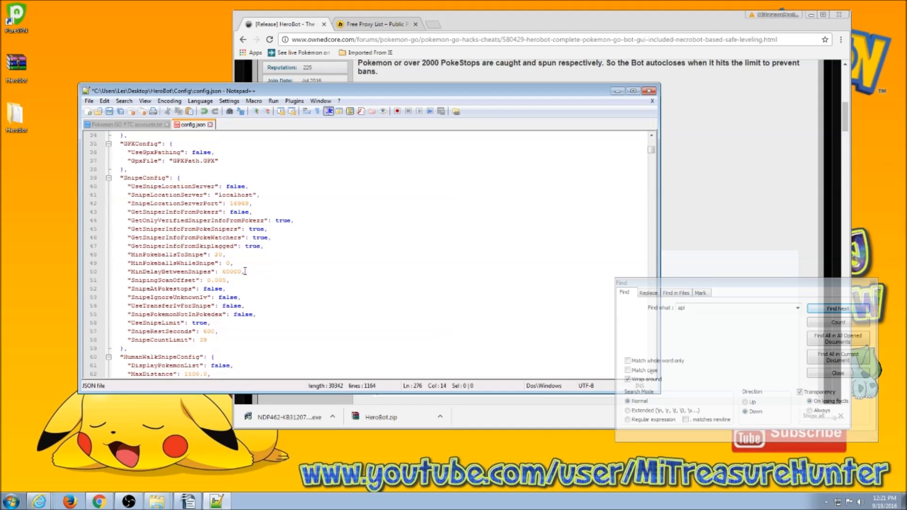
scroll(257, 329, "down", 20)
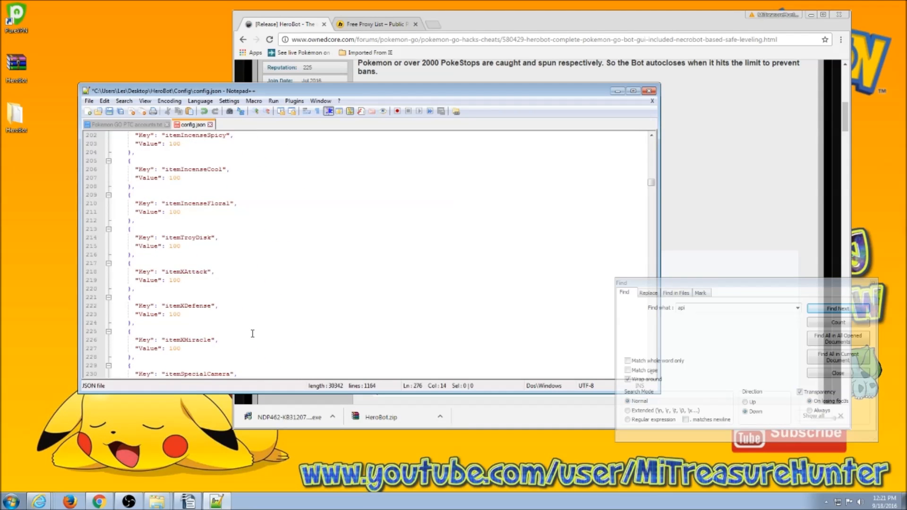
scroll(255, 326, "down", 20)
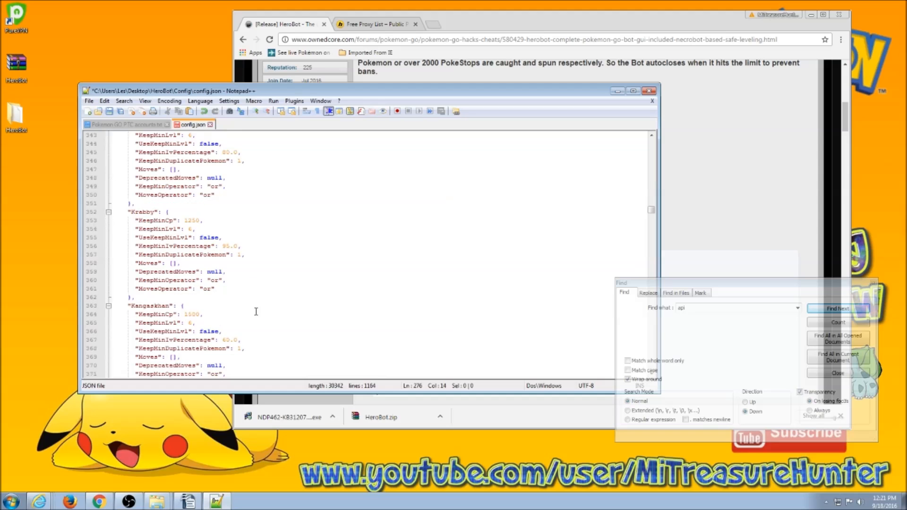
scroll(255, 319, "down", 8)
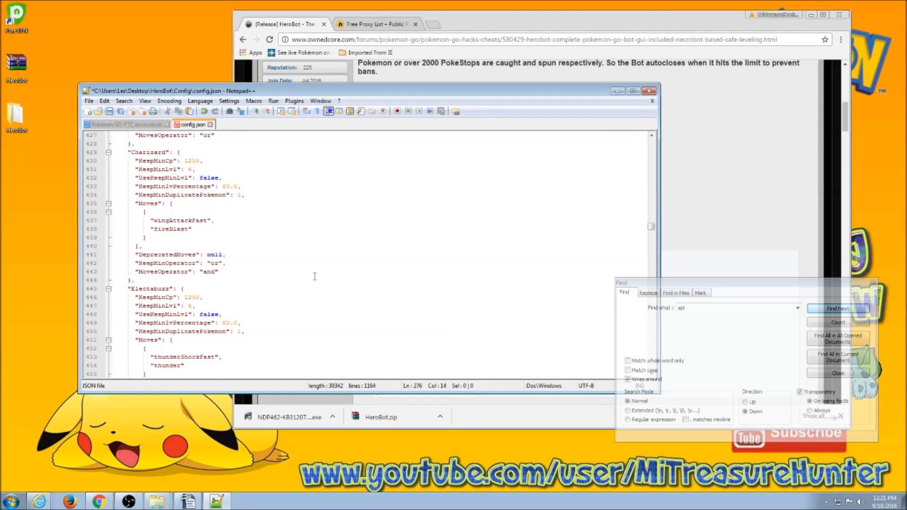
scroll(203, 261, "up", 20)
scroll(202, 261, "down", 2)
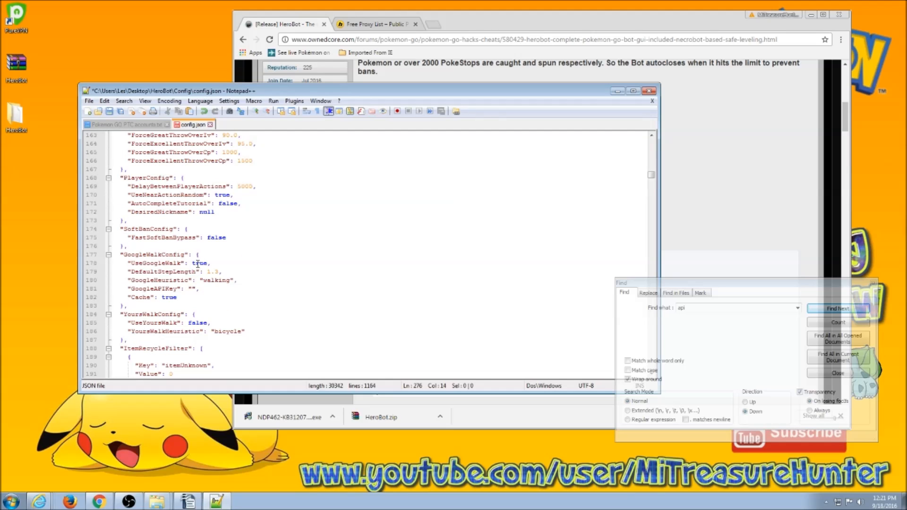
left_click(193, 289)
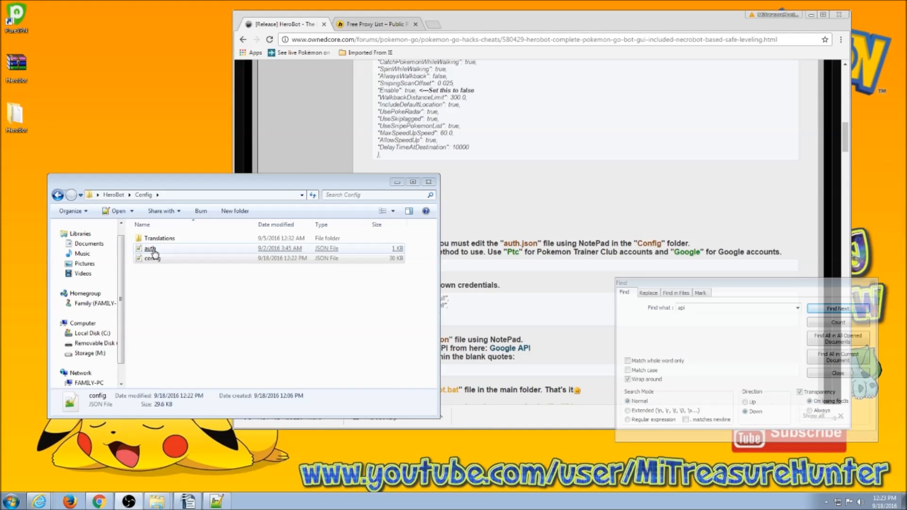
Open auth.json from the Config folder via its Edit with Notepad++ context-menu entry.
right_click(154, 252)
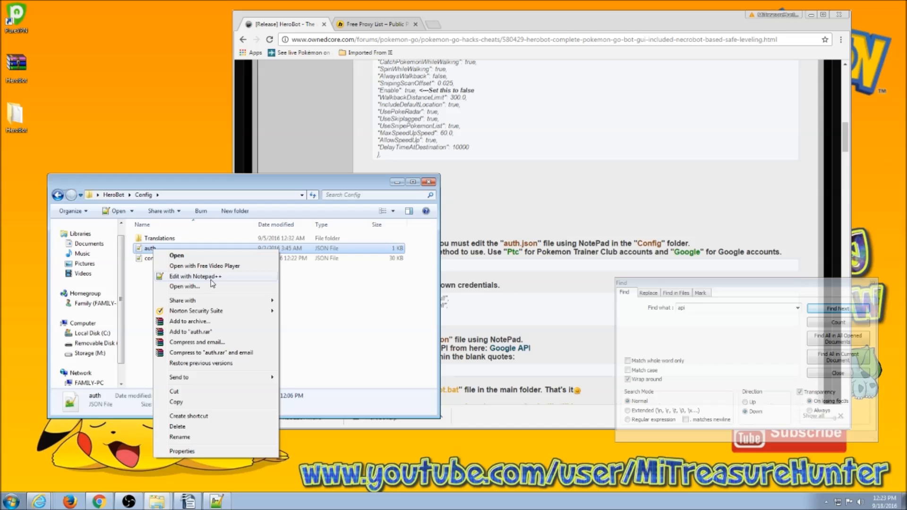
left_click(210, 277)
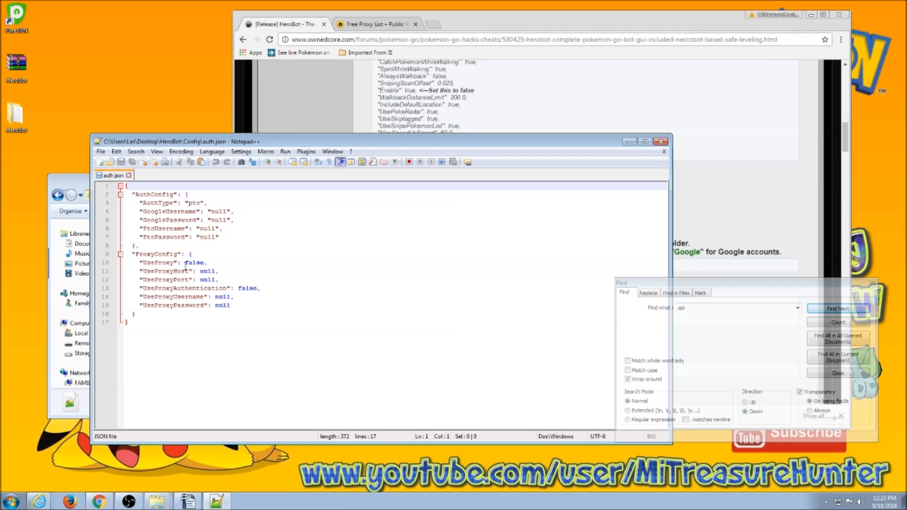
Change the UseProxy value in auth.json from false to true.
left_click_drag(185, 263, 214, 280)
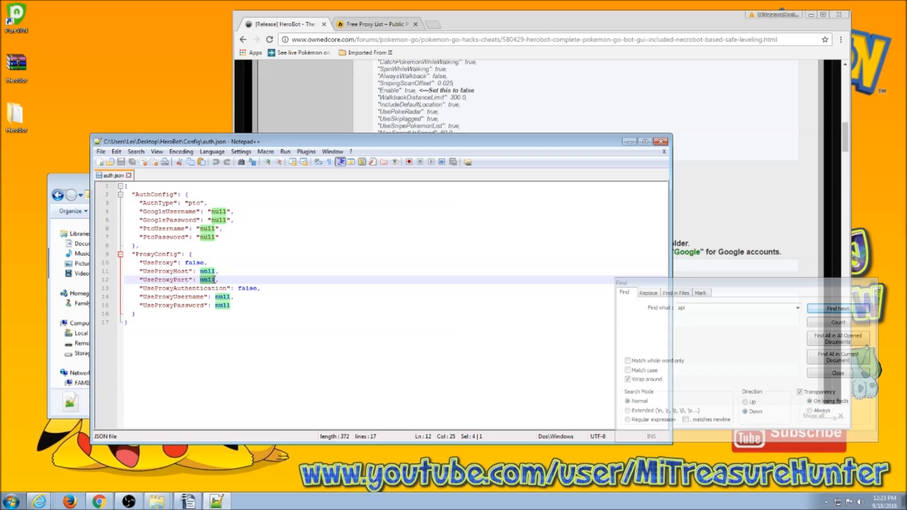
left_click(220, 262)
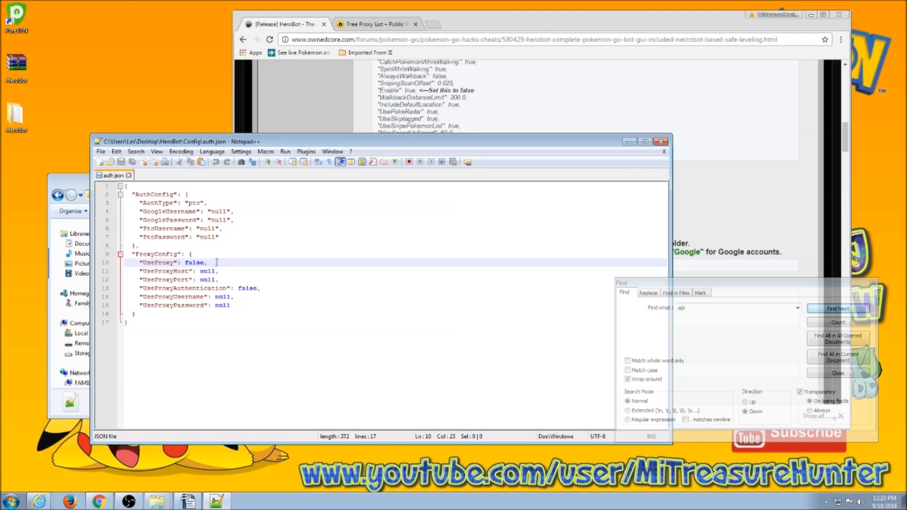
left_click_drag(185, 263, 204, 263)
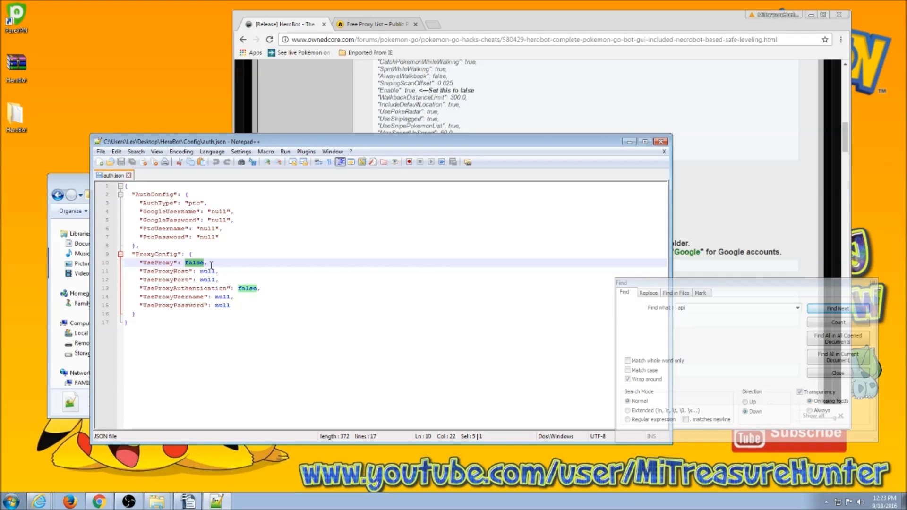
type("tru")
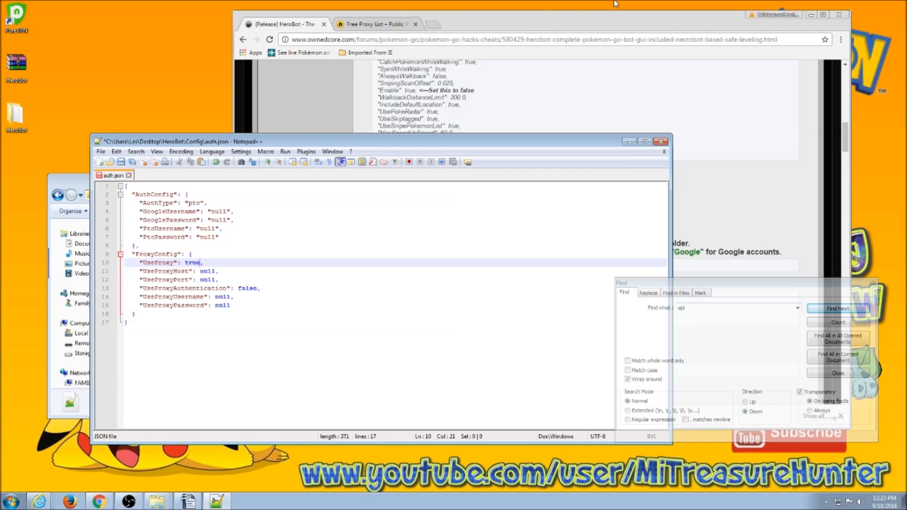
left_click(406, 25)
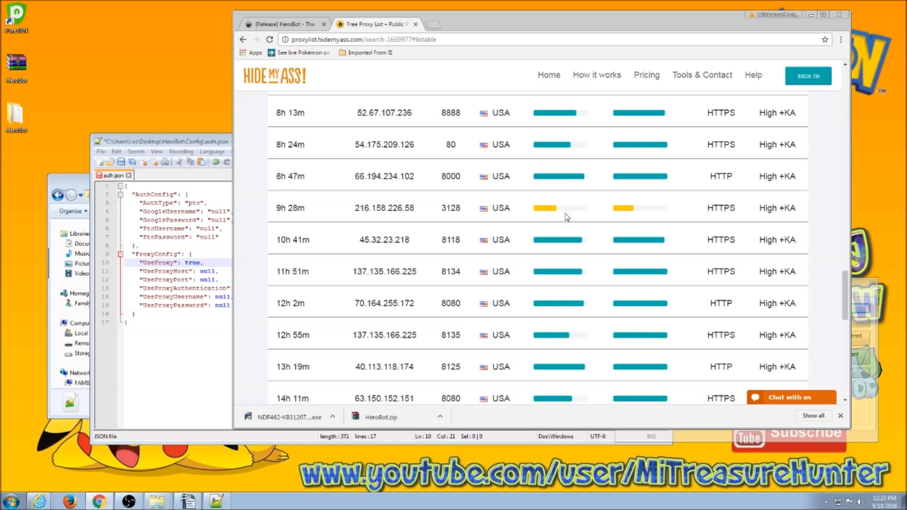
Browse the HideMyAss free proxy list and shift the browser window to the right.
scroll(516, 257, "down", 1)
scroll(505, 229, "up", 1)
left_click_drag(580, 29, 617, 29)
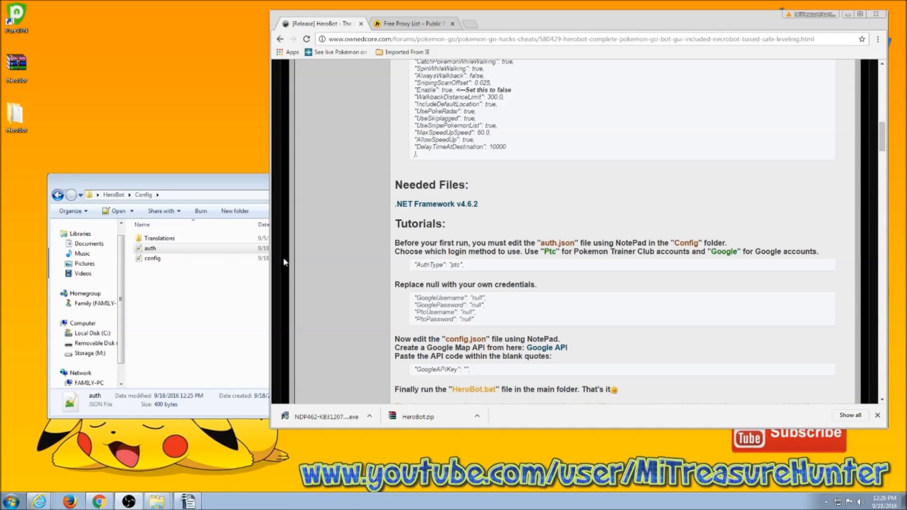
Put the HeroBot folder beside Chrome and read the thread's tutorial down to running HeroBot.bat.
left_click(59, 196)
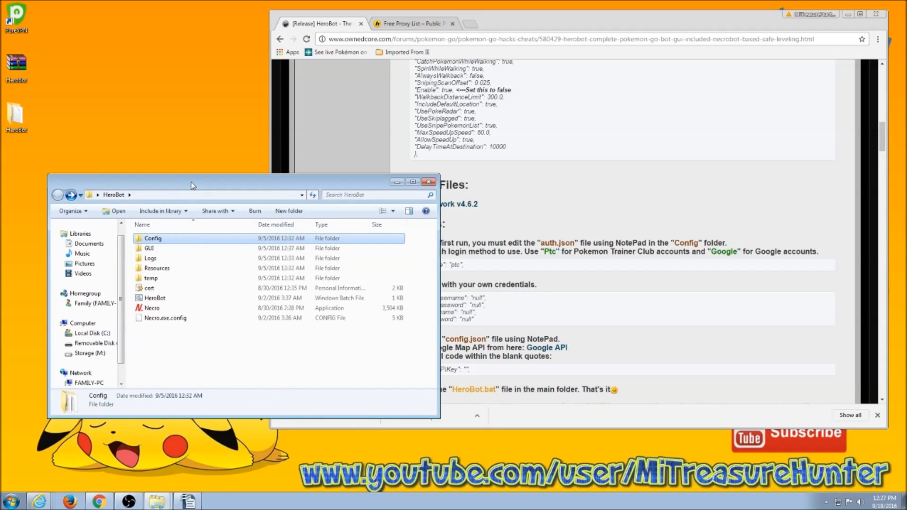
left_click_drag(192, 185, 160, 180)
left_click(647, 30)
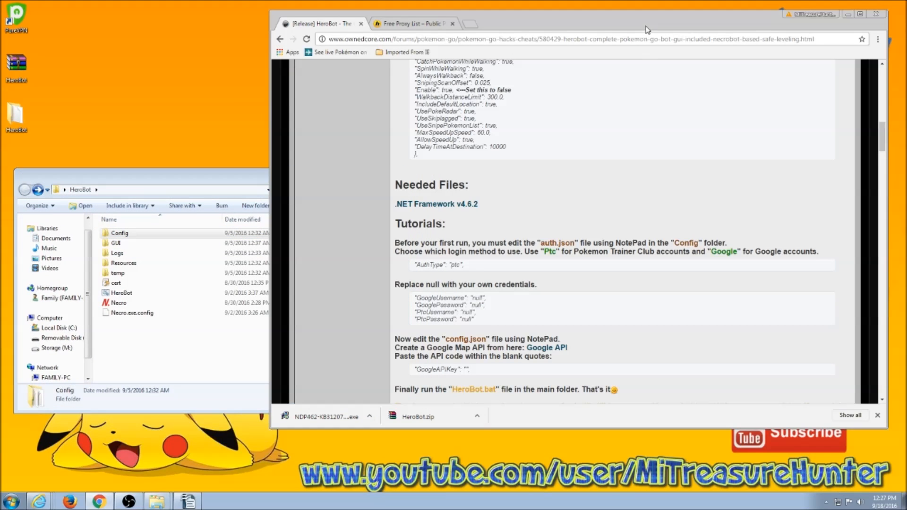
scroll(635, 241, "down", 4)
scroll(635, 250, "up", 15)
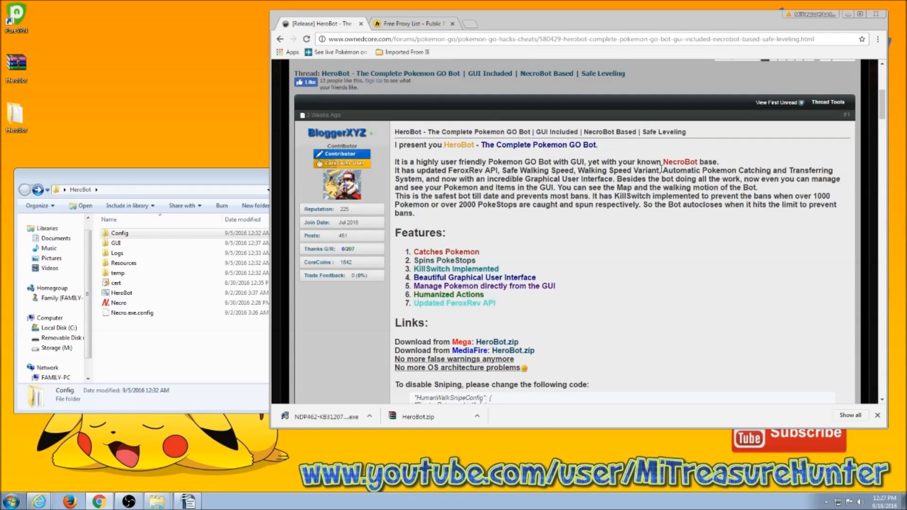
scroll(650, 263, "down", 2)
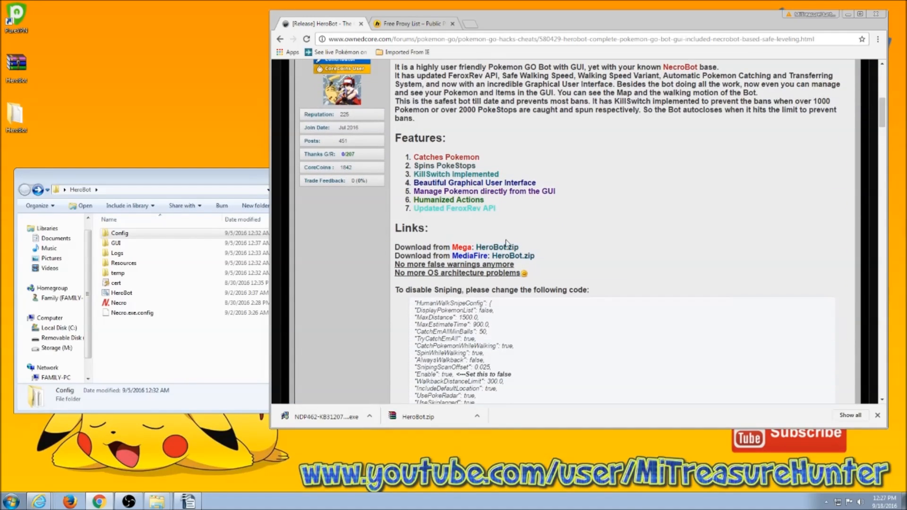
scroll(704, 276, "down", 4)
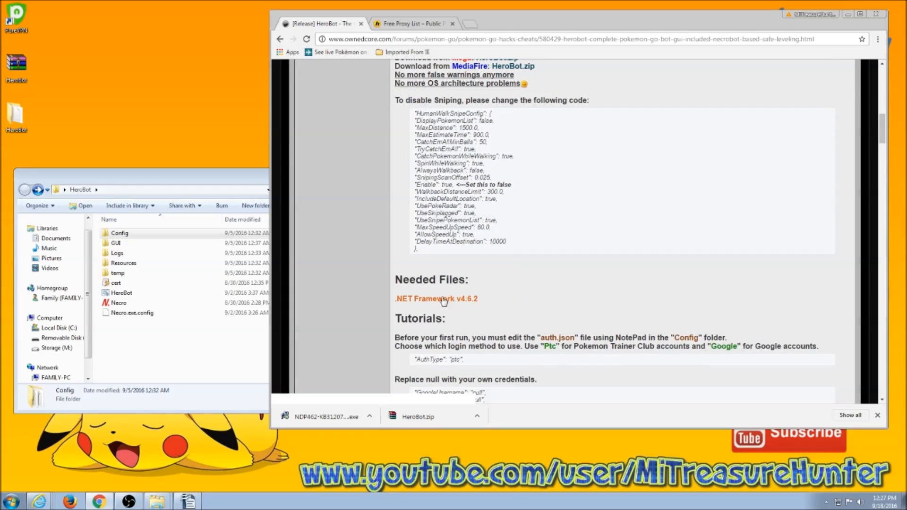
scroll(614, 280, "down", 2)
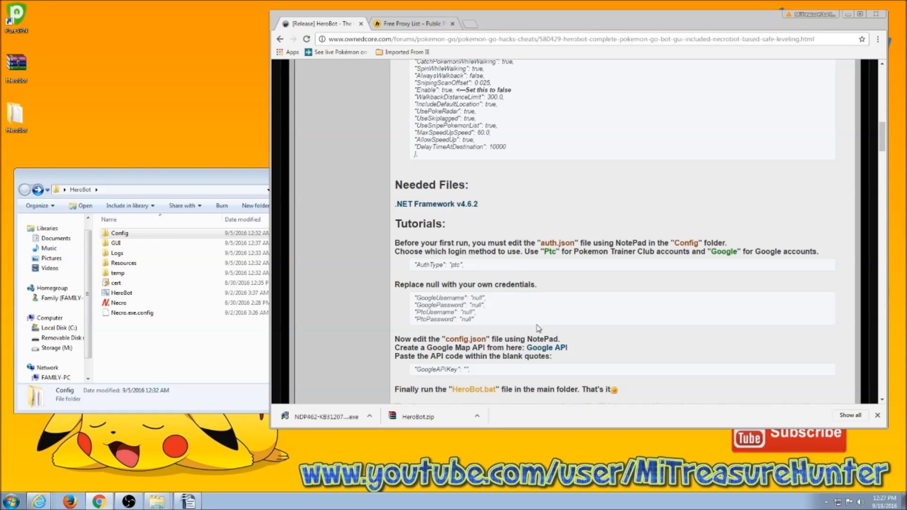
scroll(638, 304, "down", 2)
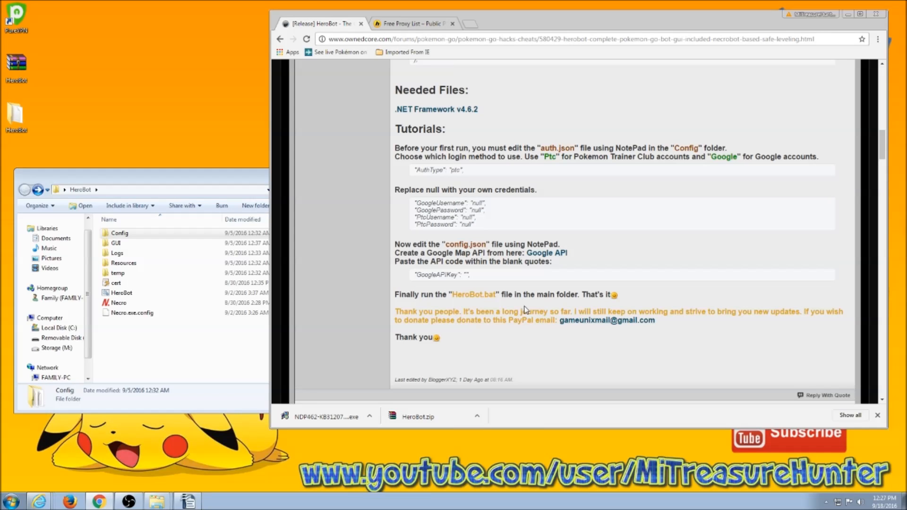
Run HeroBot.bat from the HeroBot folder, allowing it past the unverified-file security warning.
left_click(198, 179)
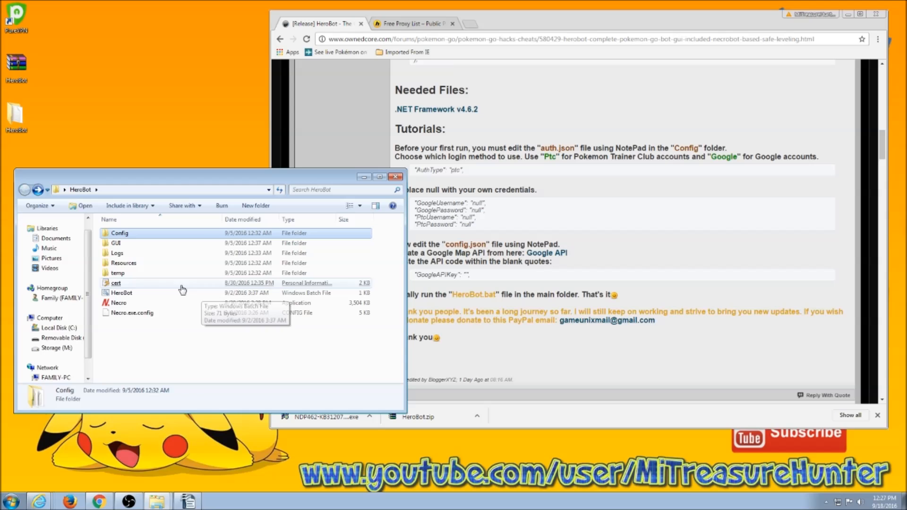
left_click(125, 303)
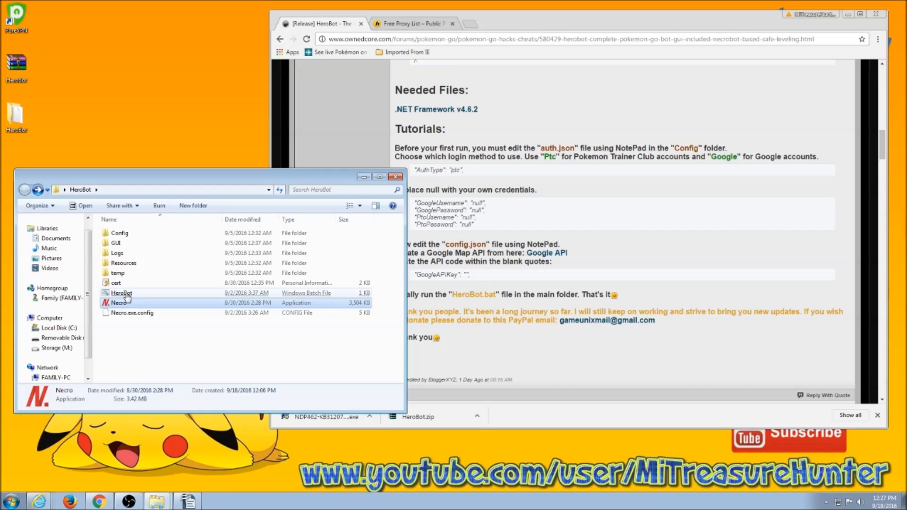
left_click(127, 293)
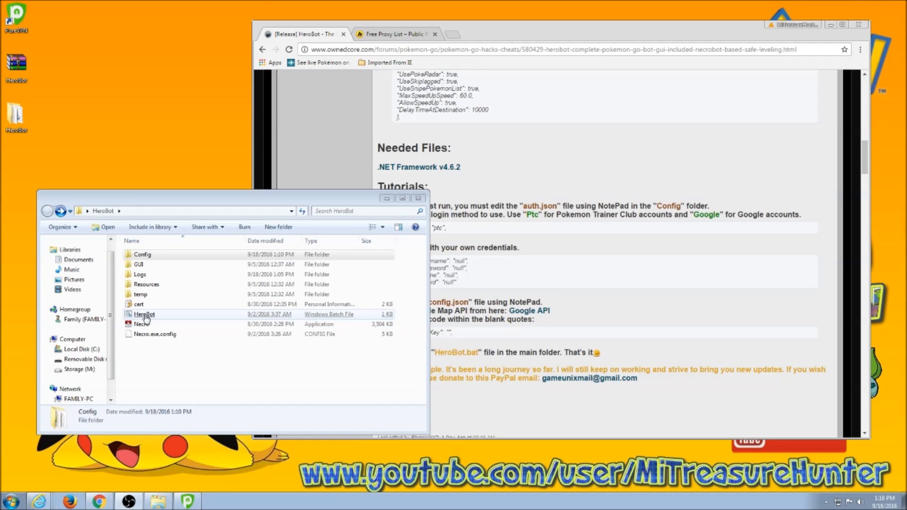
double_click(144, 314)
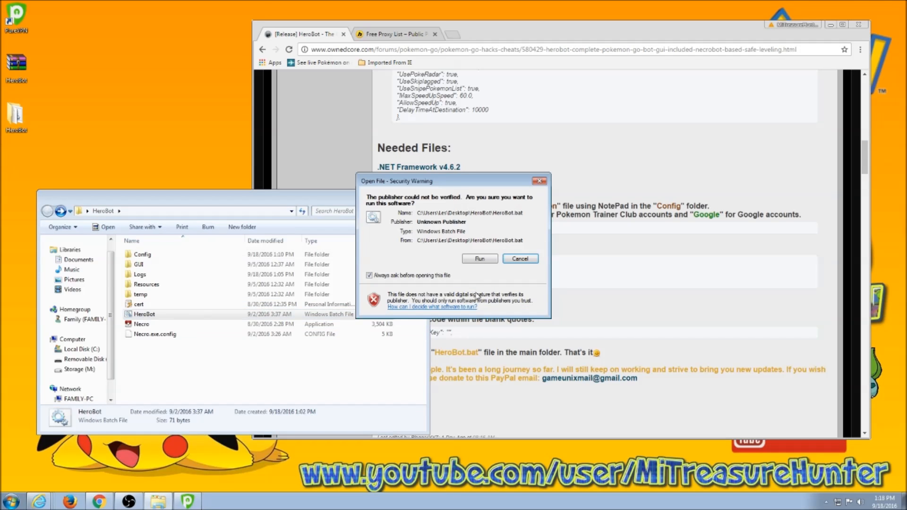
left_click(480, 260)
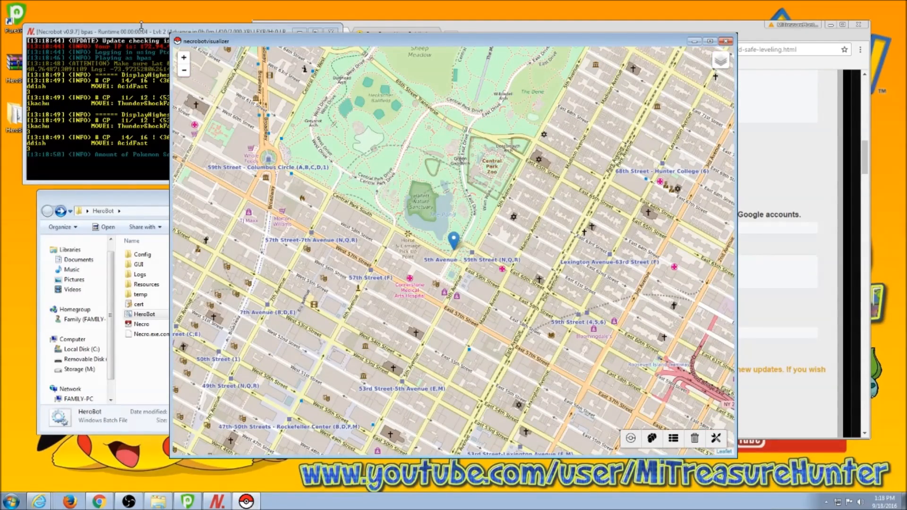
Move the NecroBot console off the map and zoom in one level on the bot near Central Park.
left_click_drag(143, 31, 0, 249)
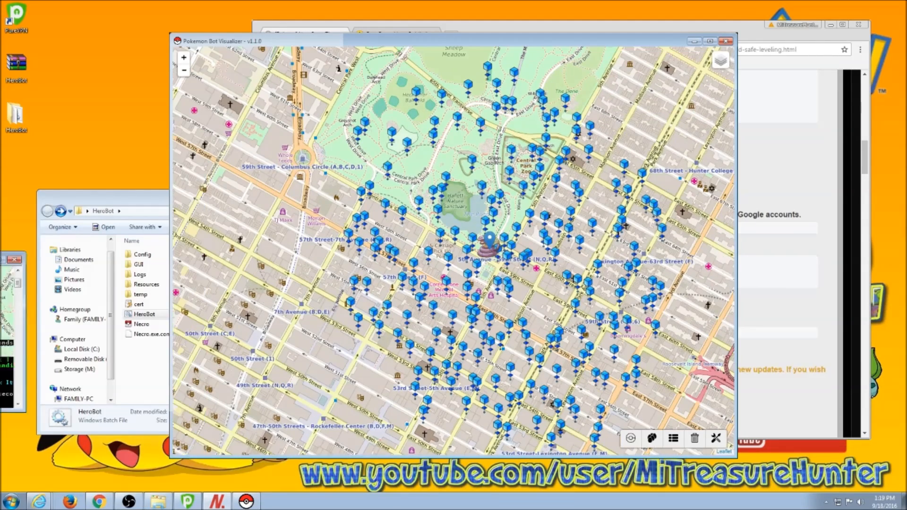
left_click_drag(0, 288, 492, 328)
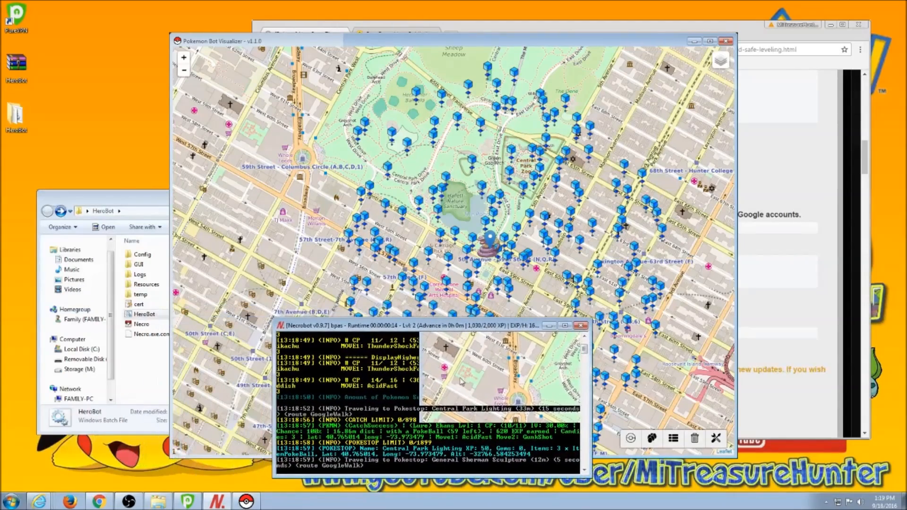
left_click_drag(584, 351, 584, 357)
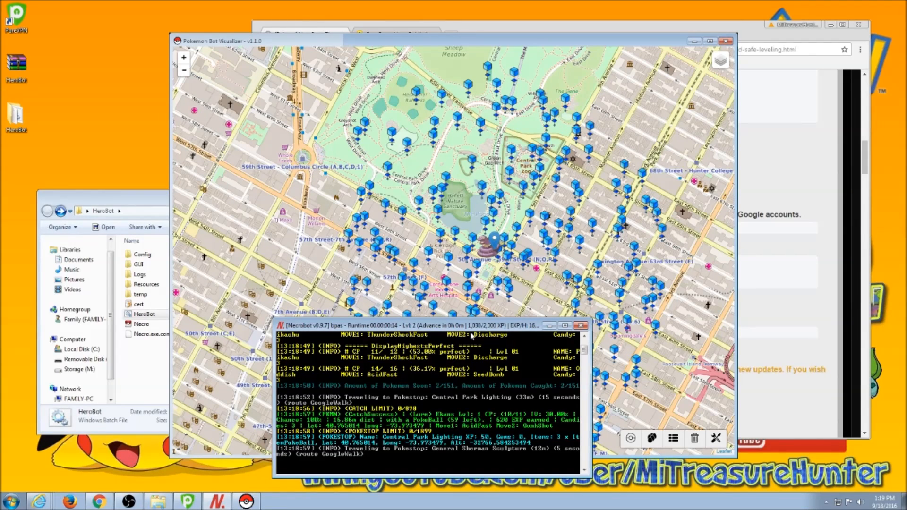
left_click_drag(472, 331, 1, 222)
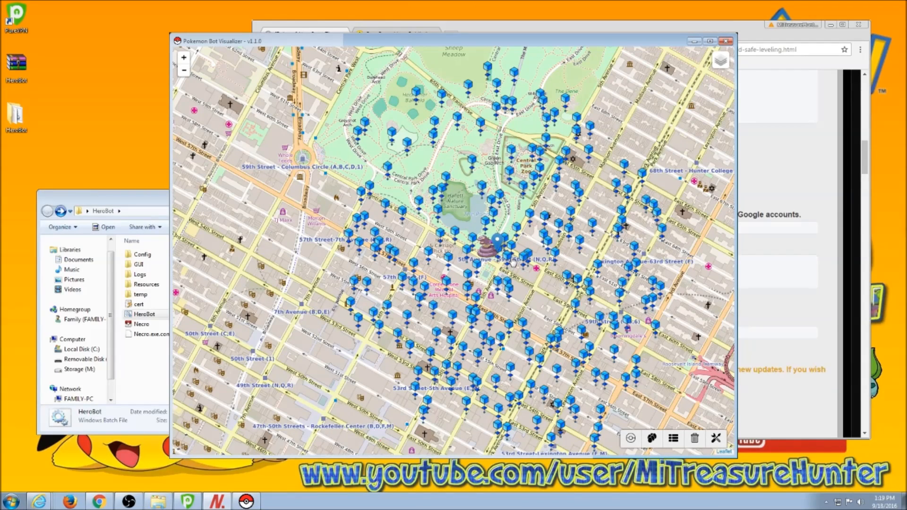
left_click(185, 60)
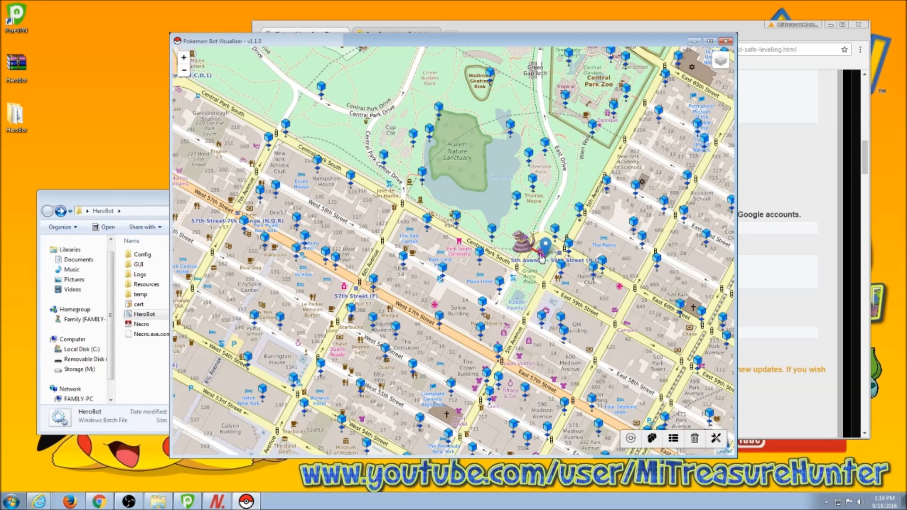
mouse_move(727, 67)
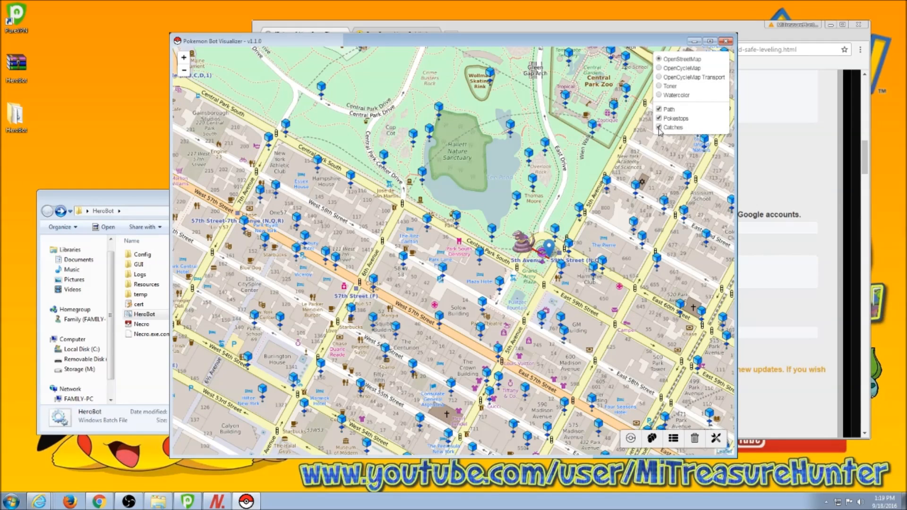
Try OpenCycleMap, Transport, Toner and Watercolor, return to OpenStreetMap, then show caught Pokémon.
left_click(660, 68)
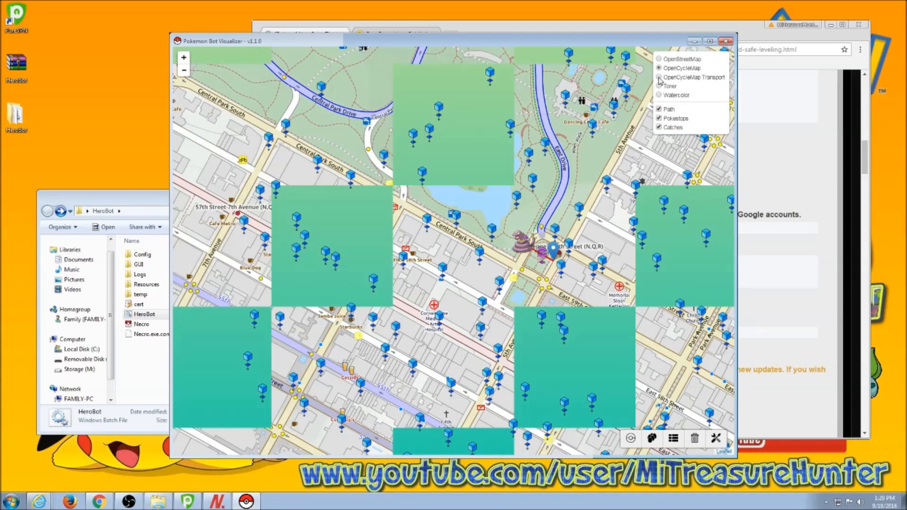
left_click(659, 77)
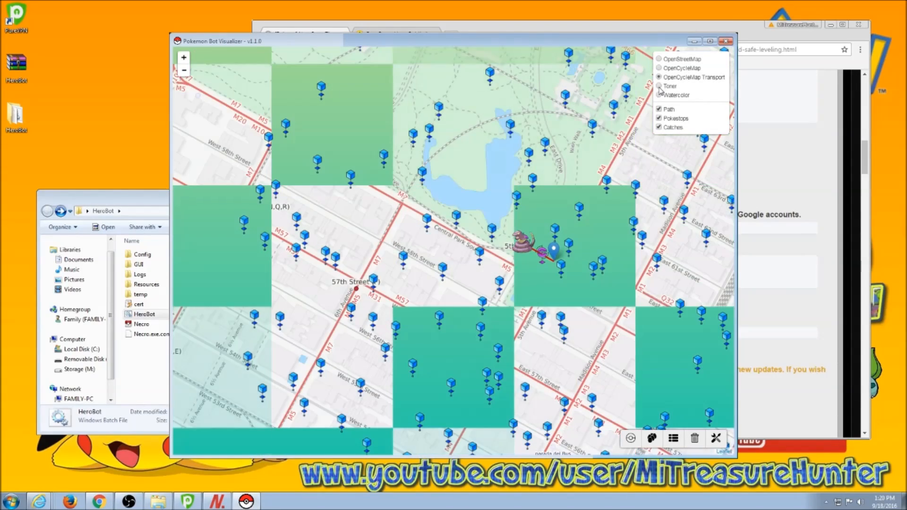
left_click(660, 86)
left_click(659, 96)
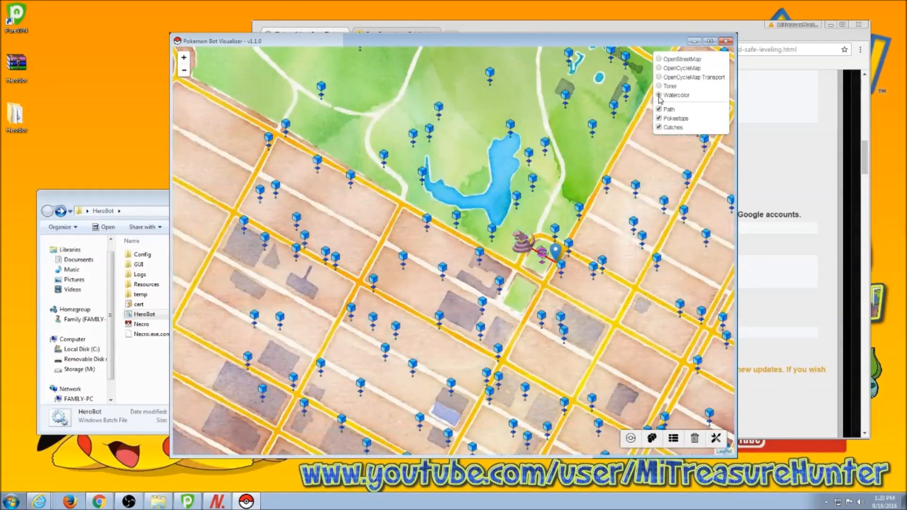
left_click(659, 59)
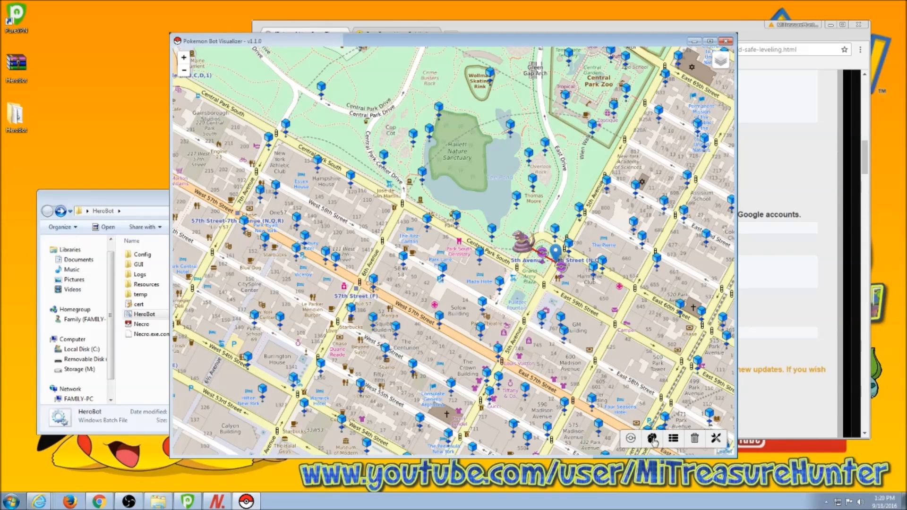
left_click(632, 439)
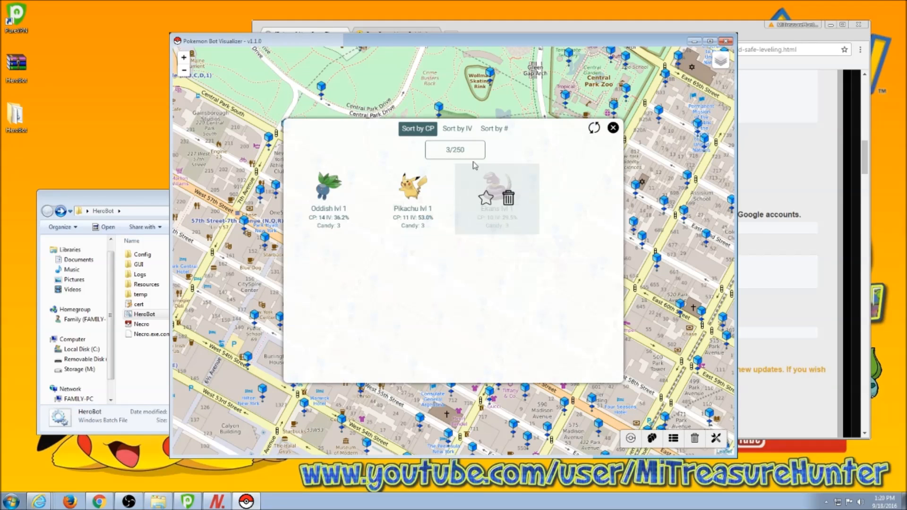
Sort the caught Pokémon by IV, Pokédex number, then CP, and close the list.
left_click(457, 130)
left_click(488, 135)
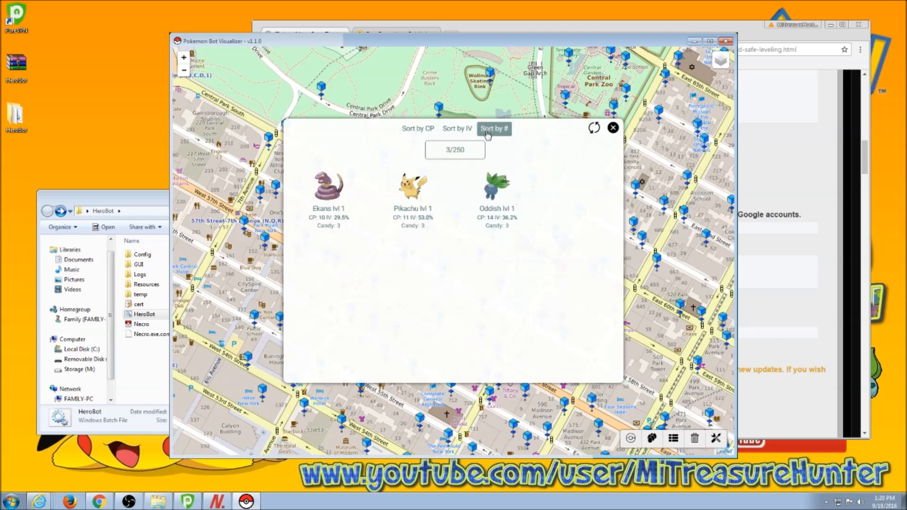
left_click(427, 133)
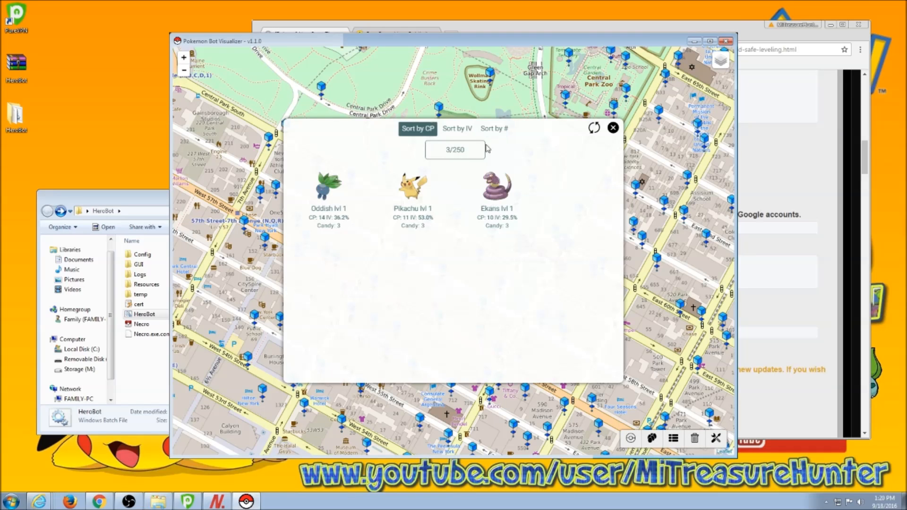
left_click(613, 128)
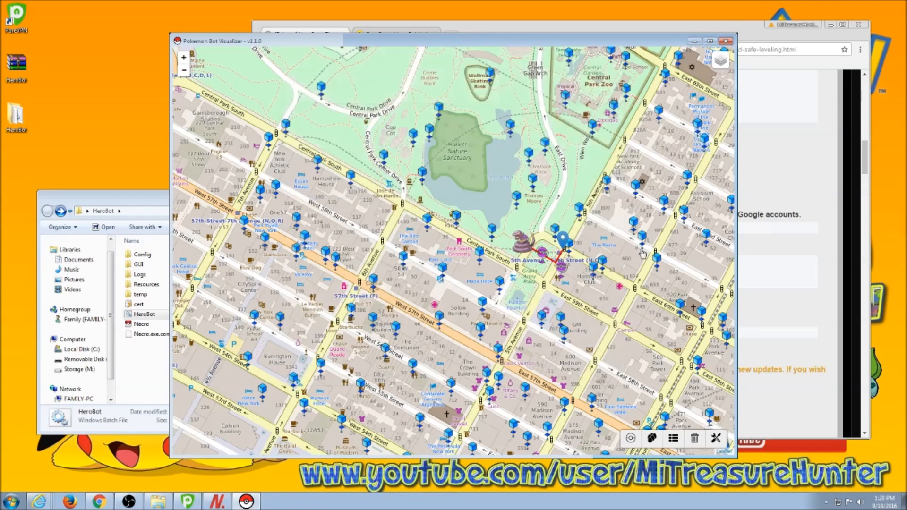
Check the Eggs panel and the item inventory, closing each afterwards.
left_click(658, 438)
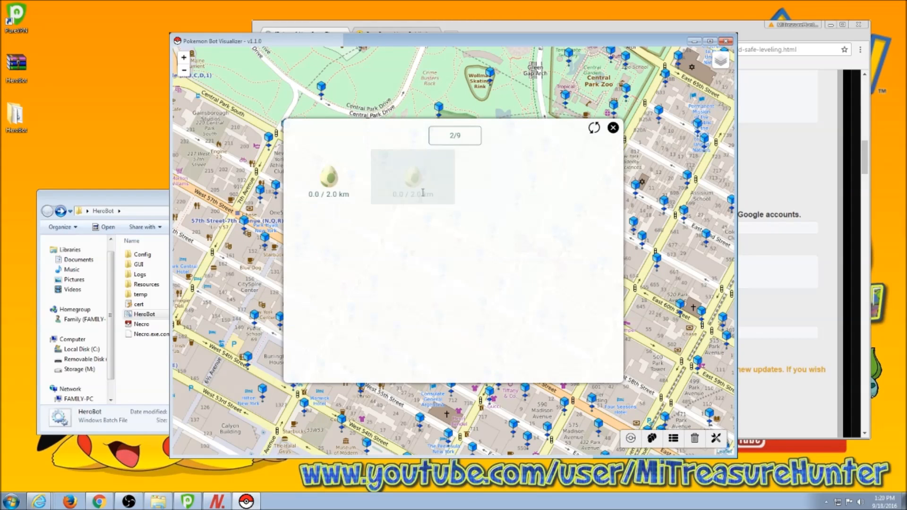
left_click(613, 128)
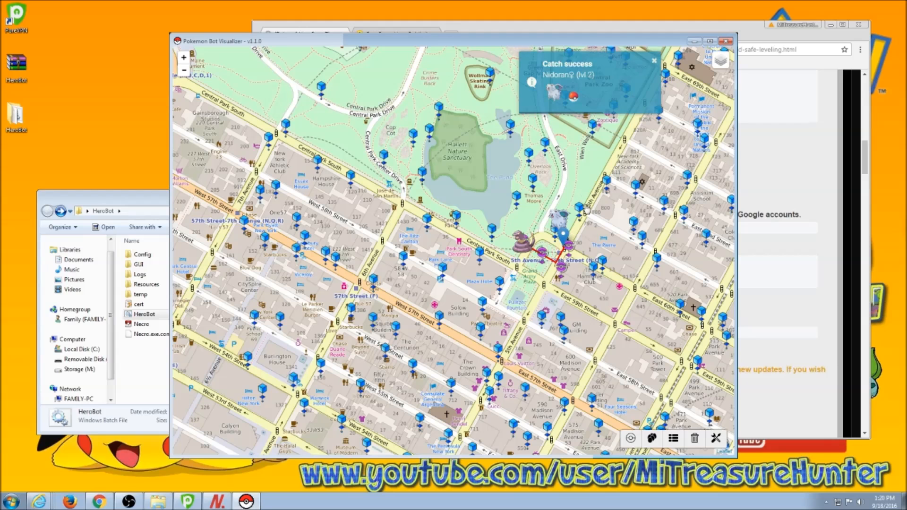
left_click(674, 438)
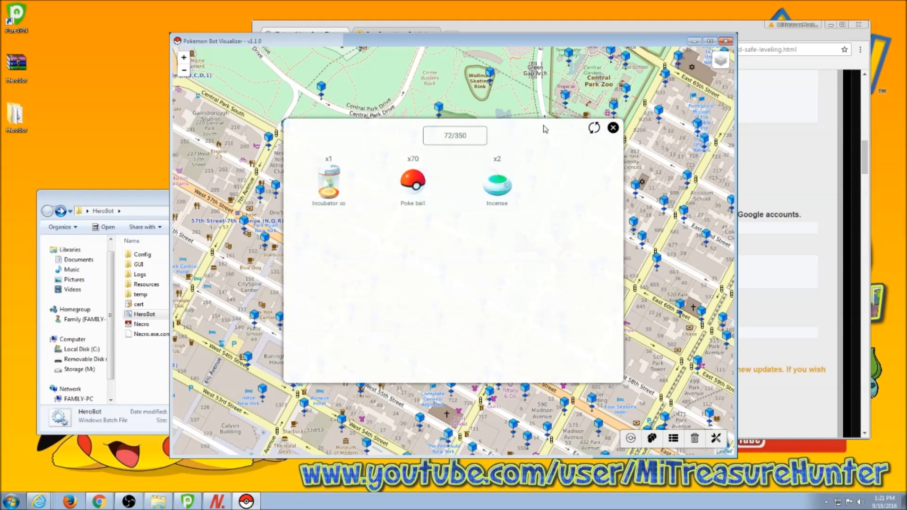
left_click(612, 129)
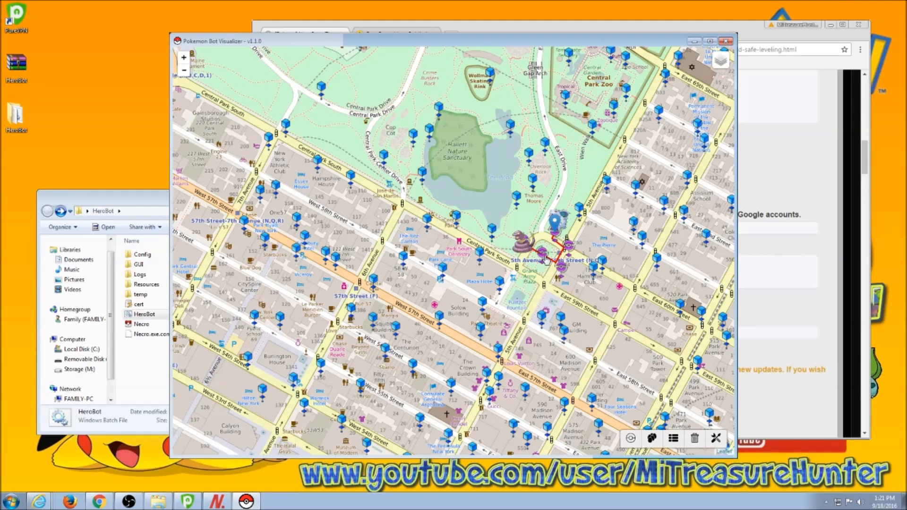
left_click(716, 438)
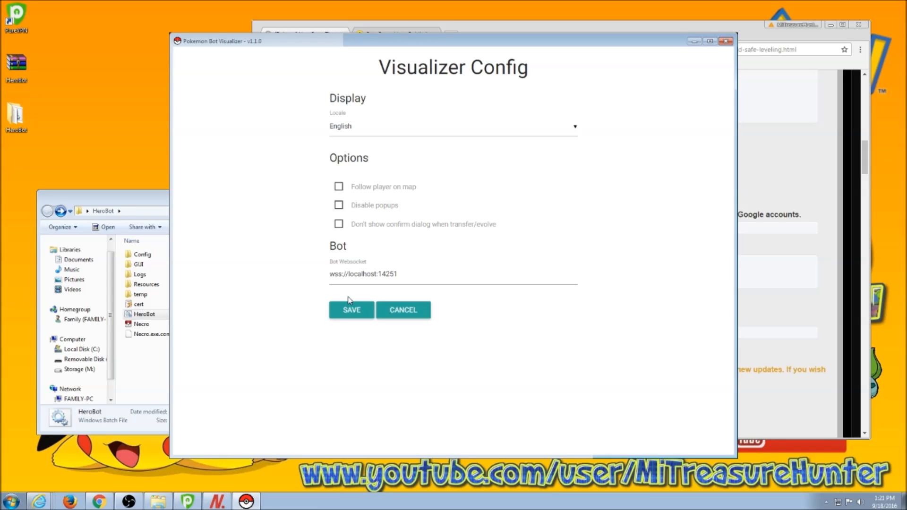
left_click(400, 314)
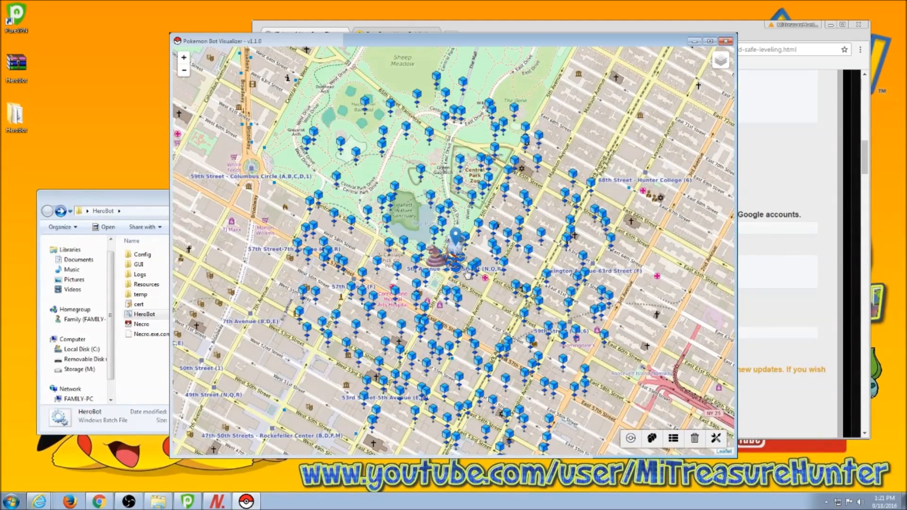
Zoom the map in and out around the bot's 5th Avenue route, then bring the NecroBot console back on screen.
scroll(468, 275, "up", 2)
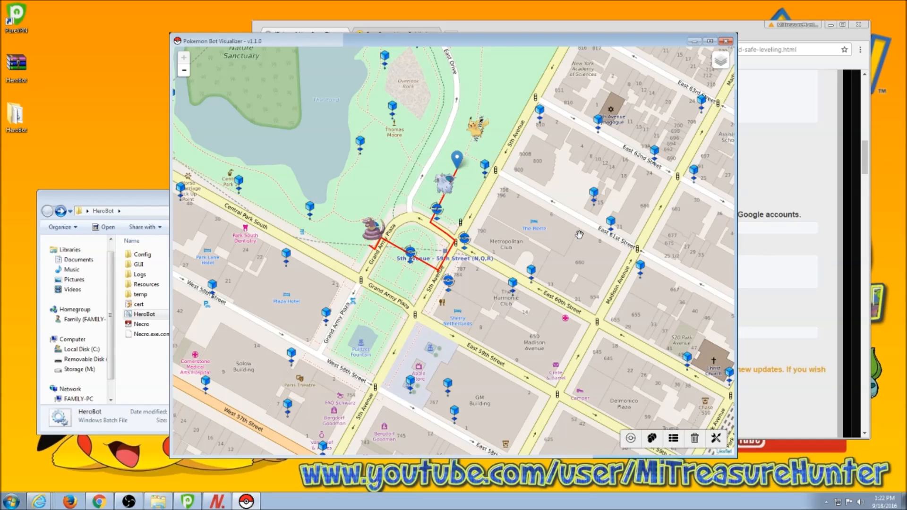
scroll(557, 255, "down", 1)
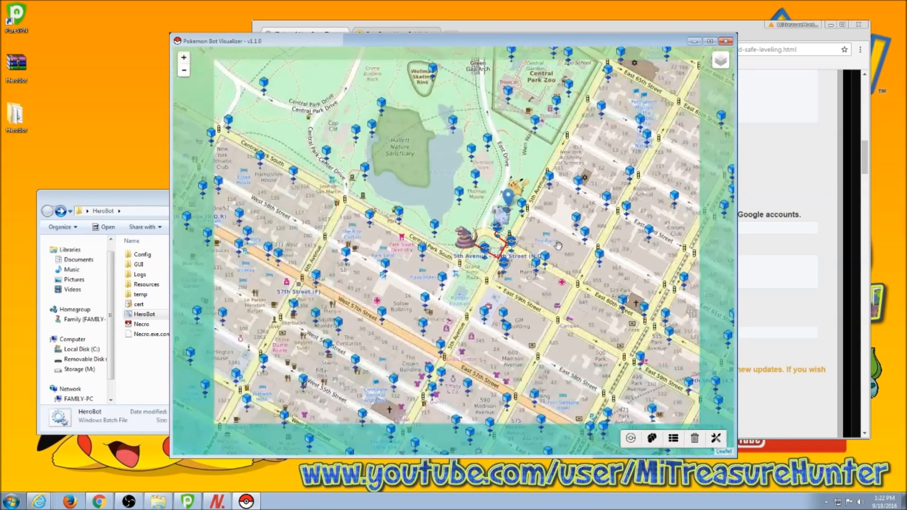
scroll(567, 263, "down", 1)
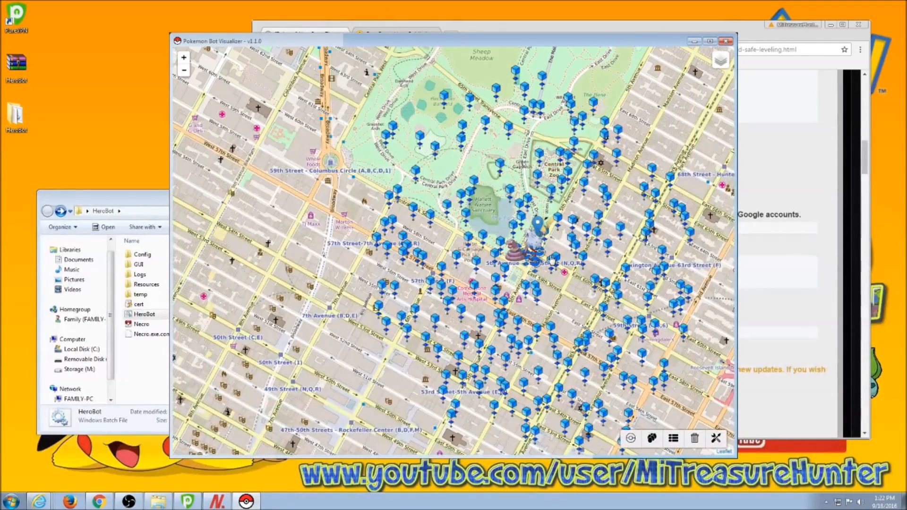
scroll(551, 258, "up", 1)
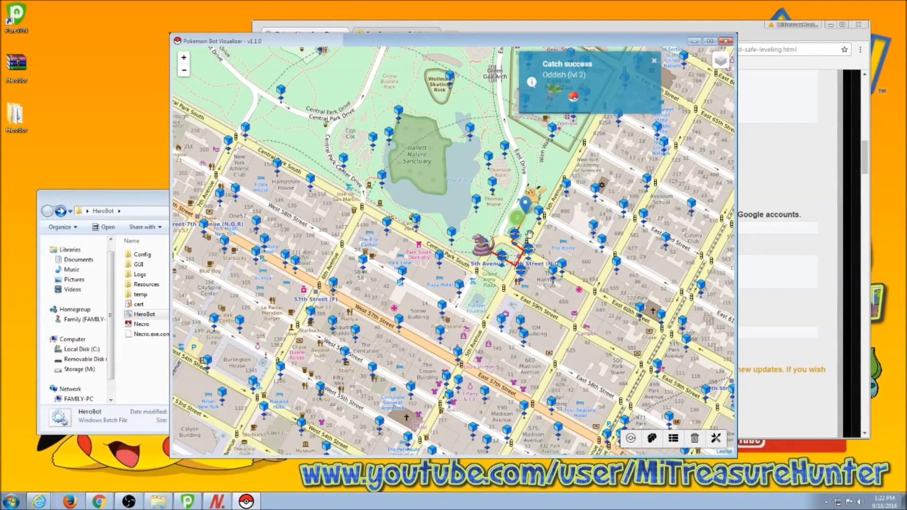
left_click_drag(0, 231, 432, 289)
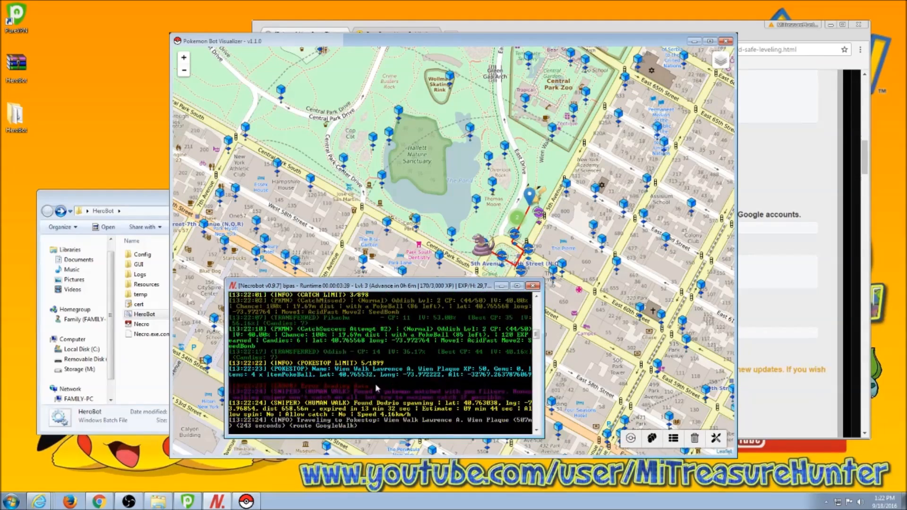
Move the NecroBot console aside and minimize it to uncover the map.
left_click_drag(378, 286, 289, 275)
left_click(413, 274)
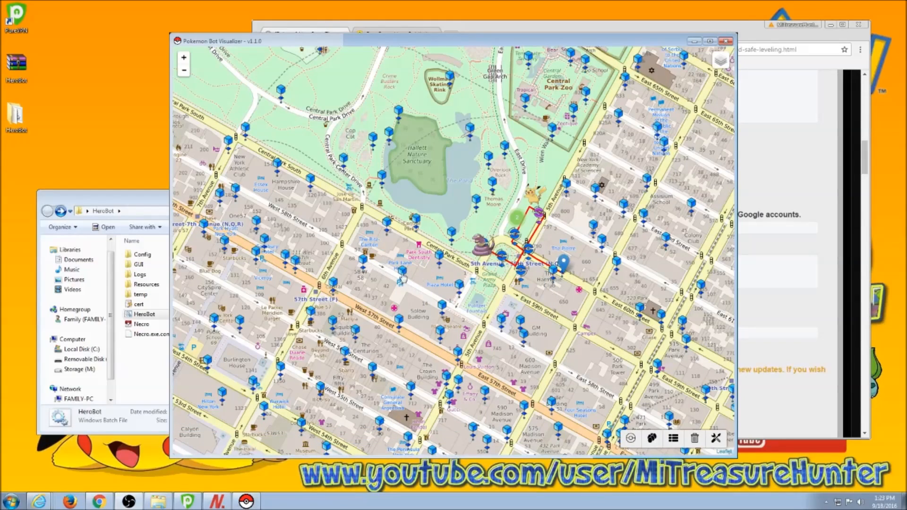